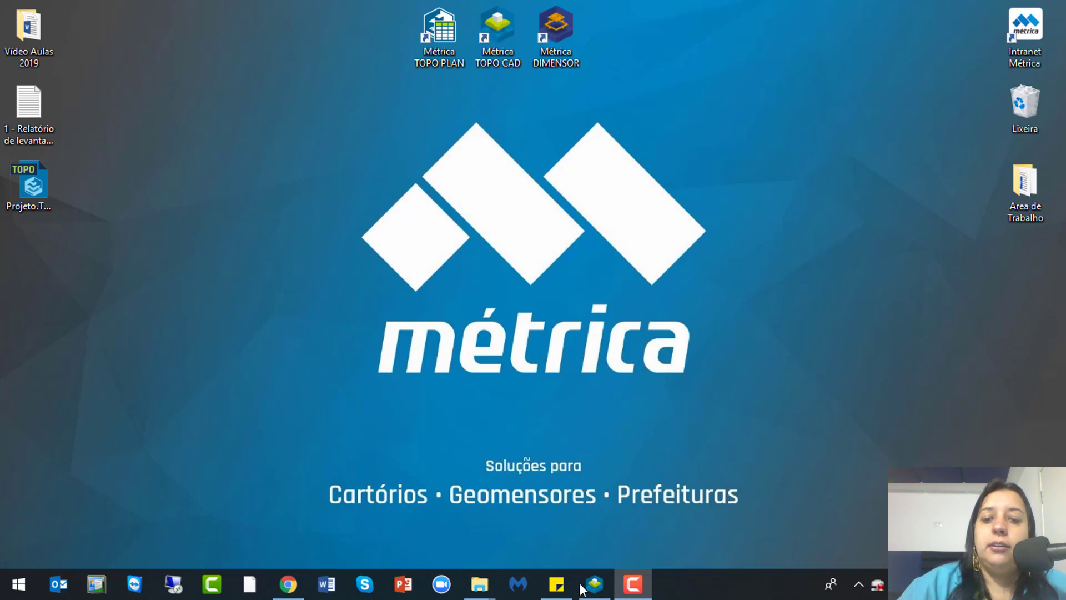
Switch to the open Métrica TOPO project and look over the GeoIncra virtual Vértice and Offset options
{"action": "mouse_move", "coordinate": [604, 592]}
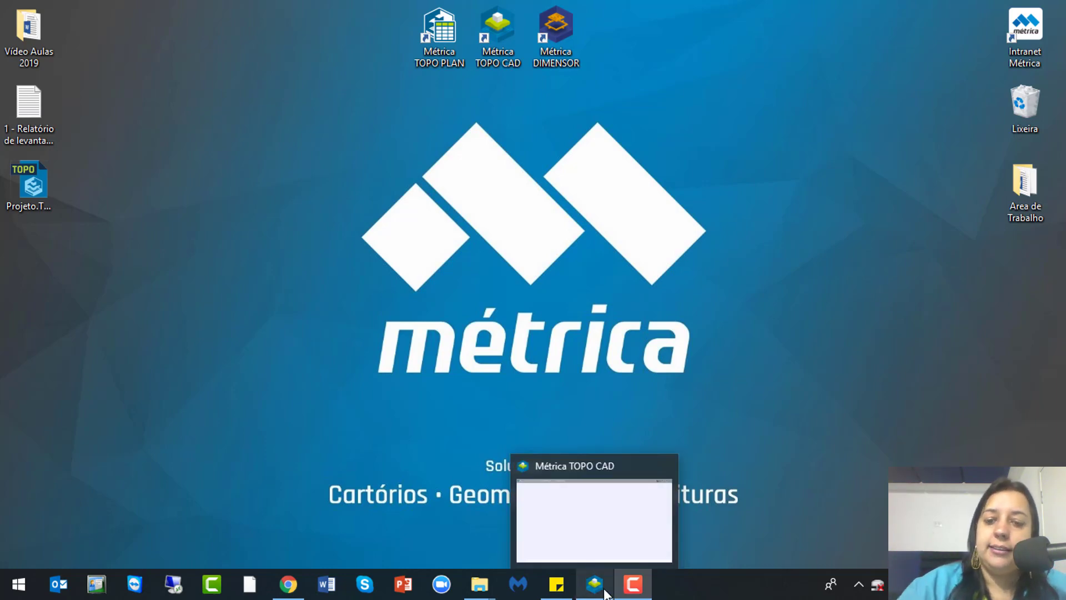
{"action": "left_click", "coordinate": [596, 584]}
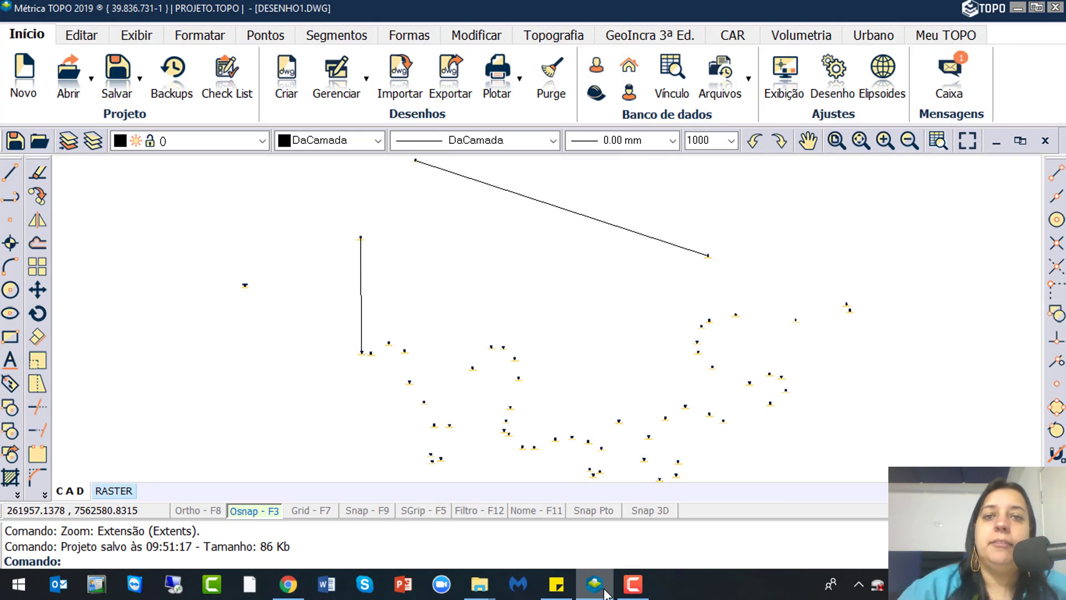
{"action": "left_click", "coordinate": [655, 36]}
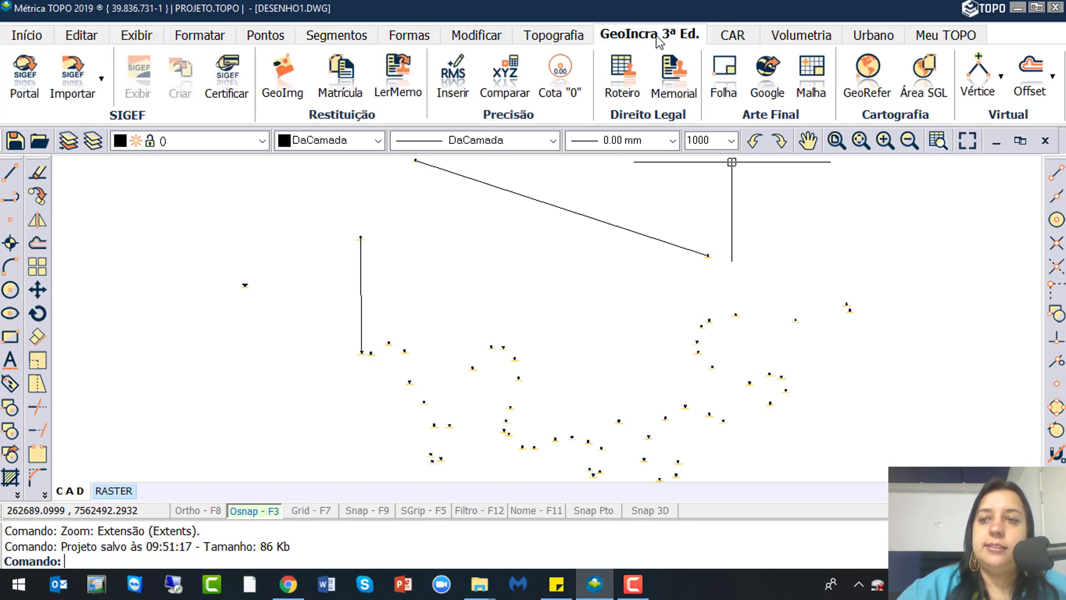
{"action": "left_click", "coordinate": [1003, 88]}
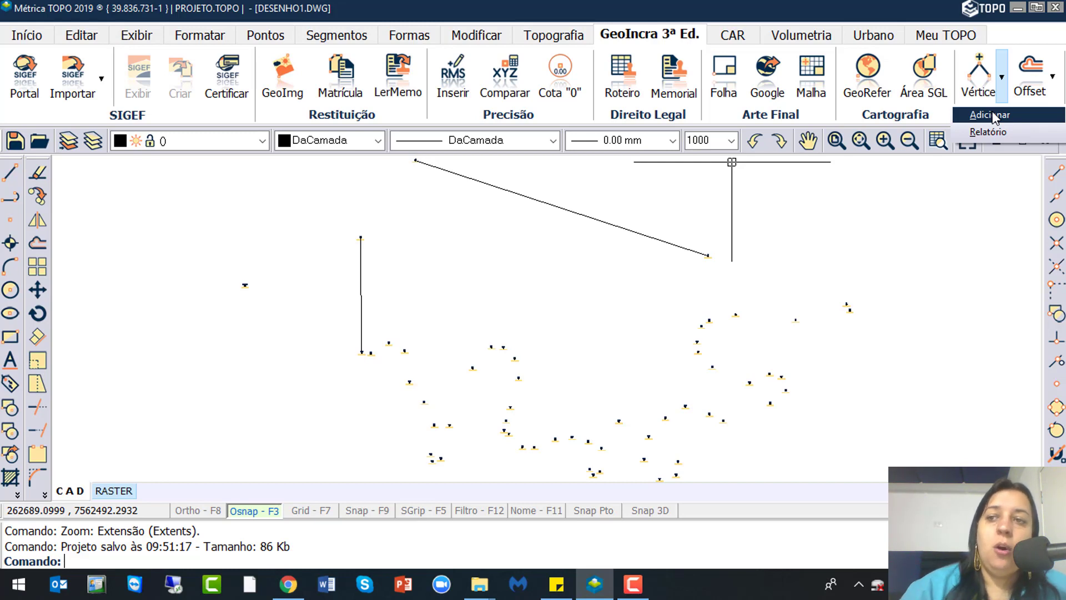
{"action": "left_click", "coordinate": [1051, 84]}
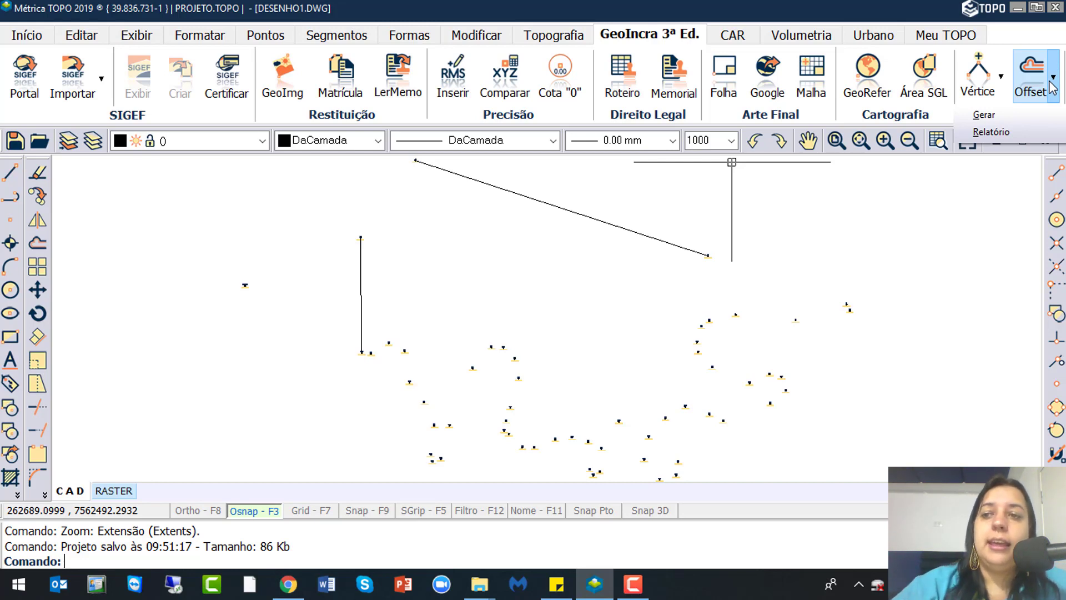
{"action": "left_click", "coordinate": [1020, 134]}
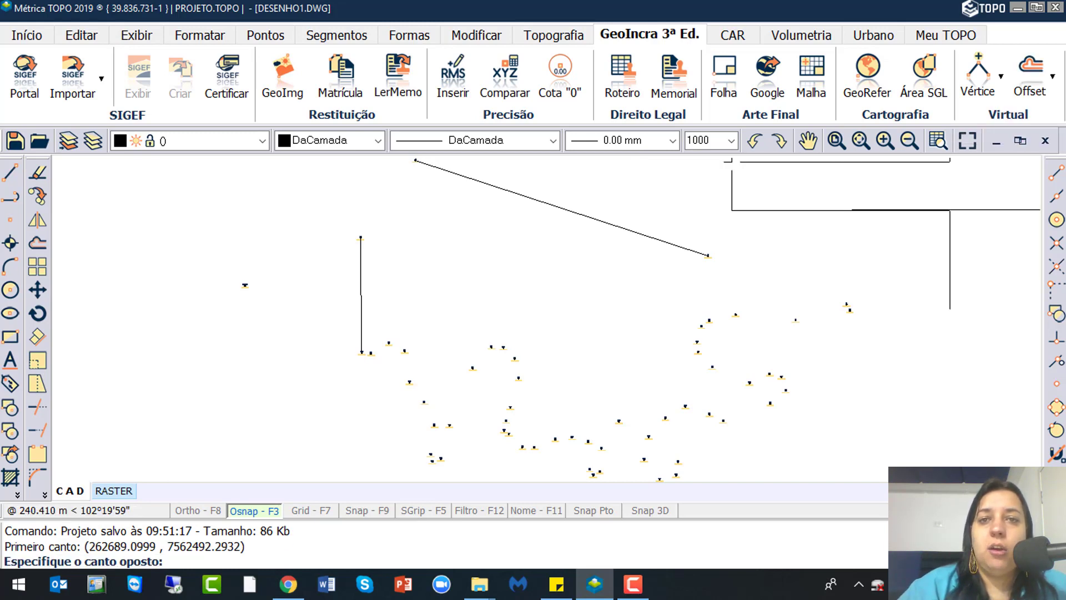
{"action": "left_click", "coordinate": [950, 210]}
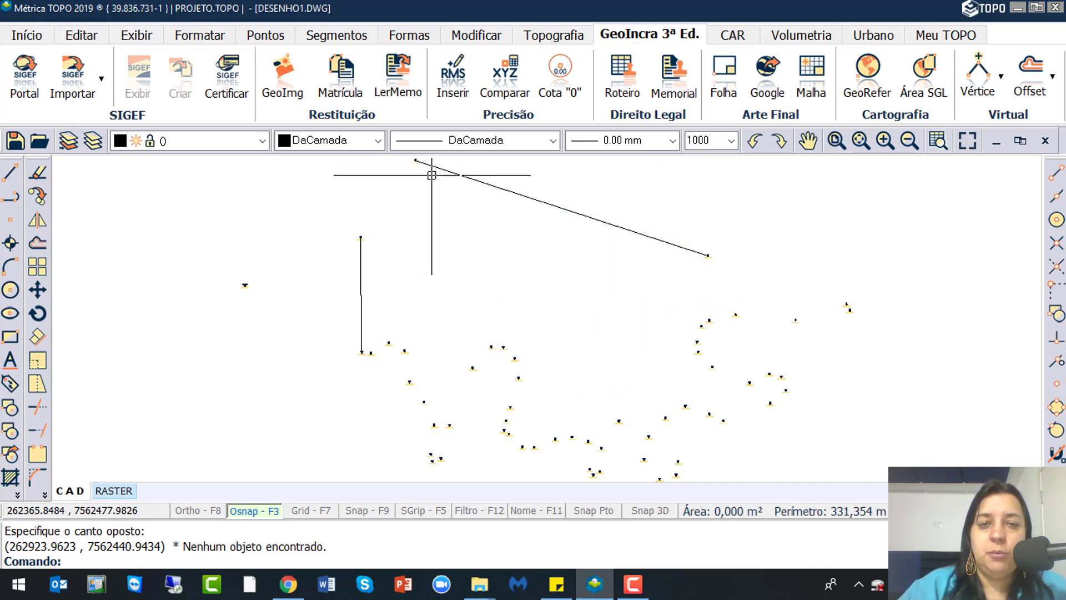
Inspect the sloping and the vertical boundary lines and check the length of each
{"action": "middle_click_drag", "start_coordinate": [432, 175], "coordinate": [503, 252]}
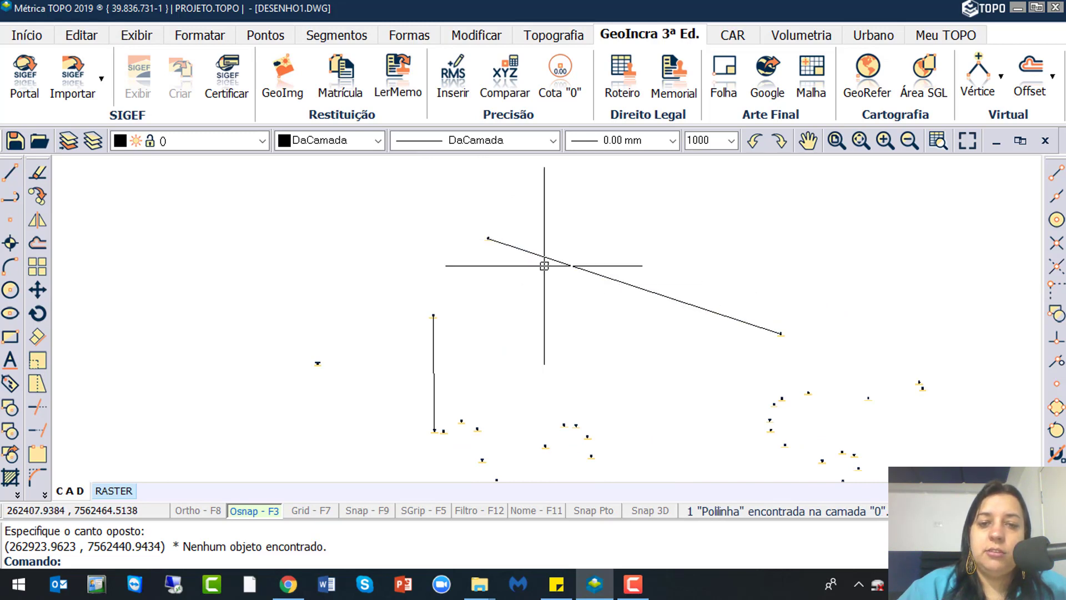
{"action": "key", "text": "ctrl"}
{"action": "key", "text": "ctrl"}
{"action": "key", "text": "ctrl"}
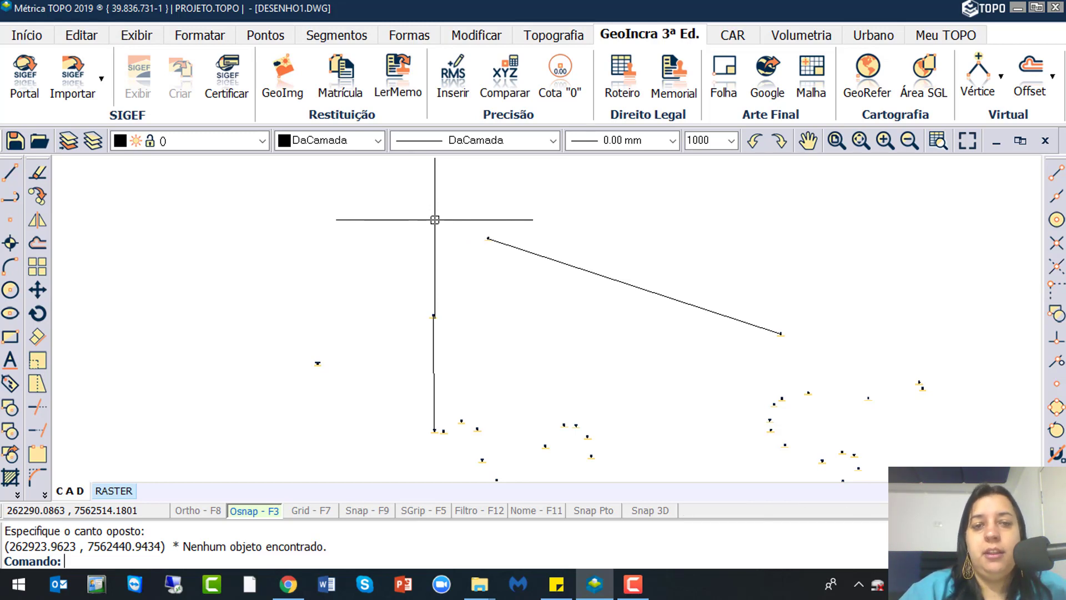
{"action": "key", "text": "ctrl"}
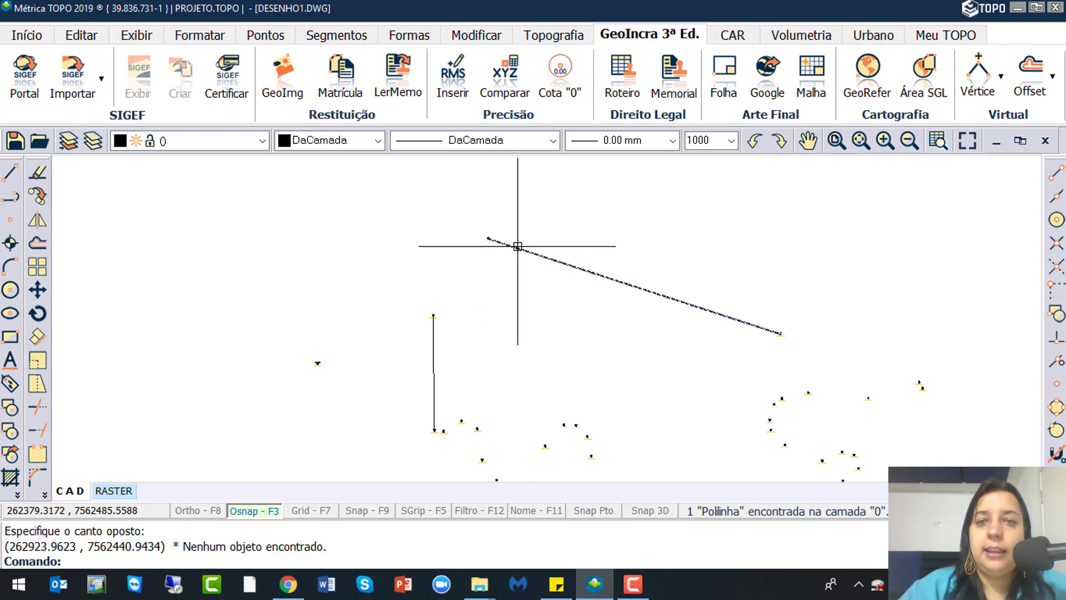
{"action": "left_click", "coordinate": [488, 239]}
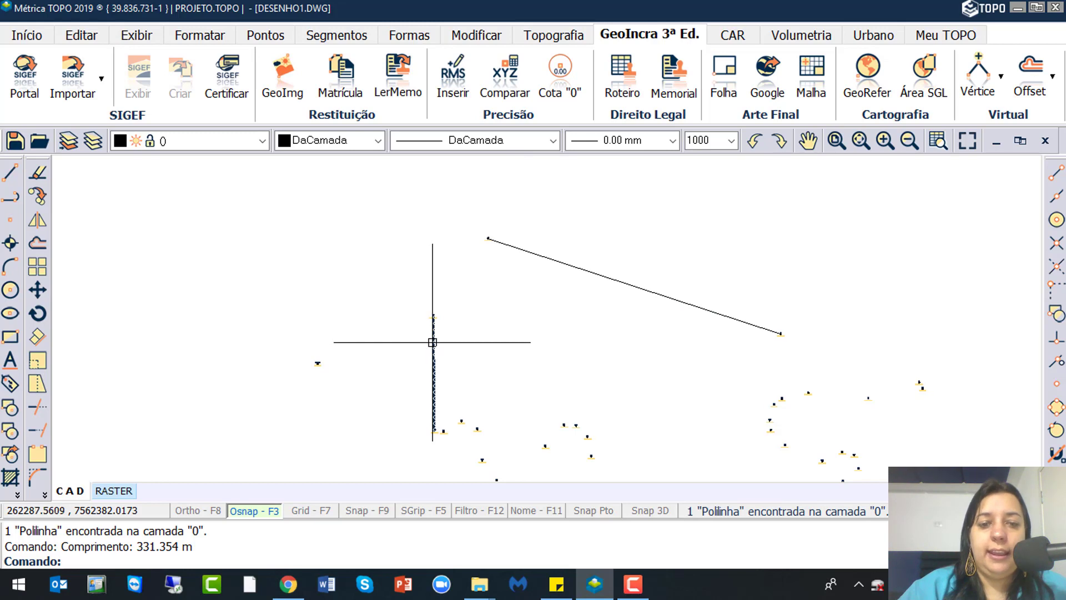
{"action": "left_click", "coordinate": [433, 363]}
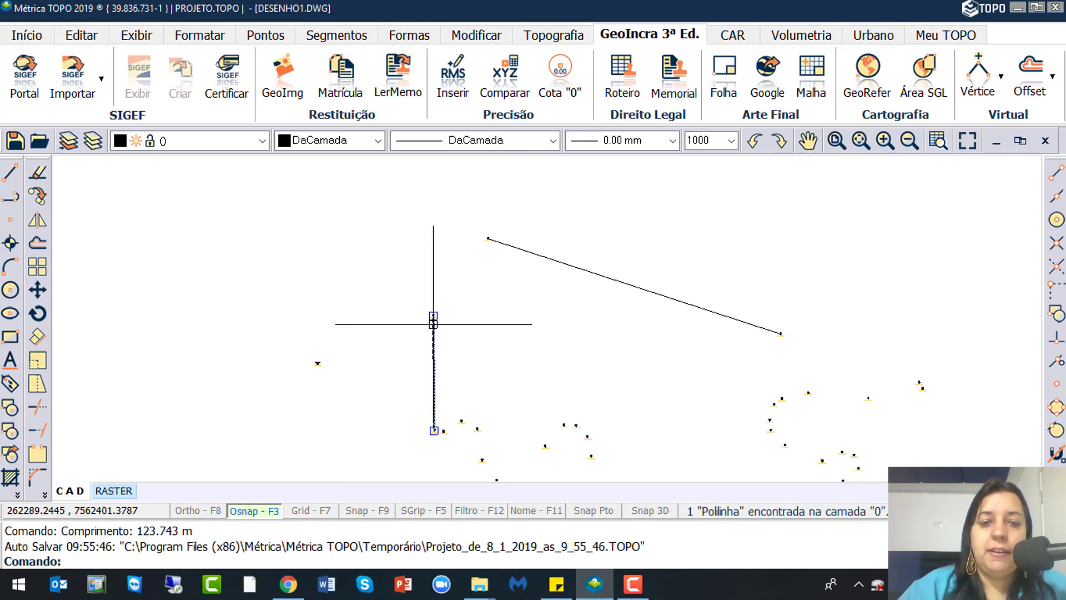
{"action": "key", "text": "Escape"}
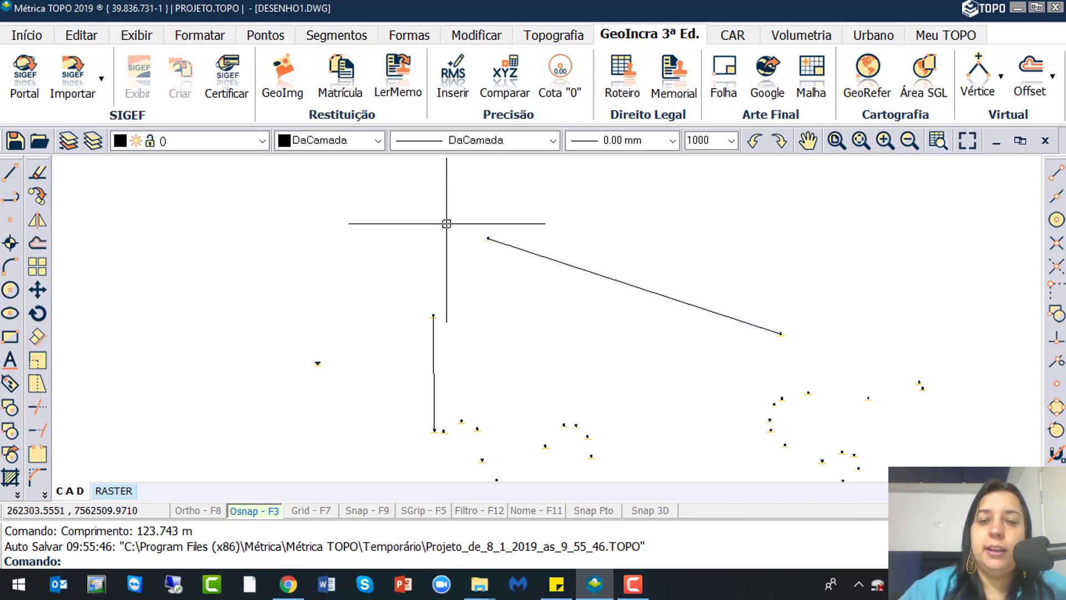
Extend the sloping and vertical boundary lines with Estender by selection so they meet at a common corner
{"action": "left_click", "coordinate": [484, 35]}
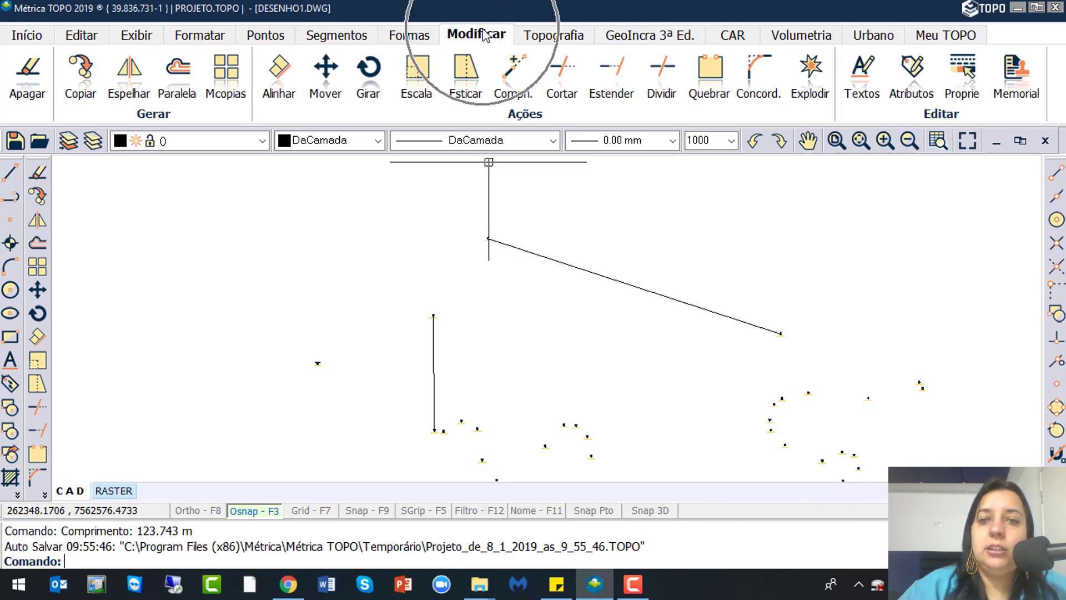
{"action": "left_click", "coordinate": [625, 83]}
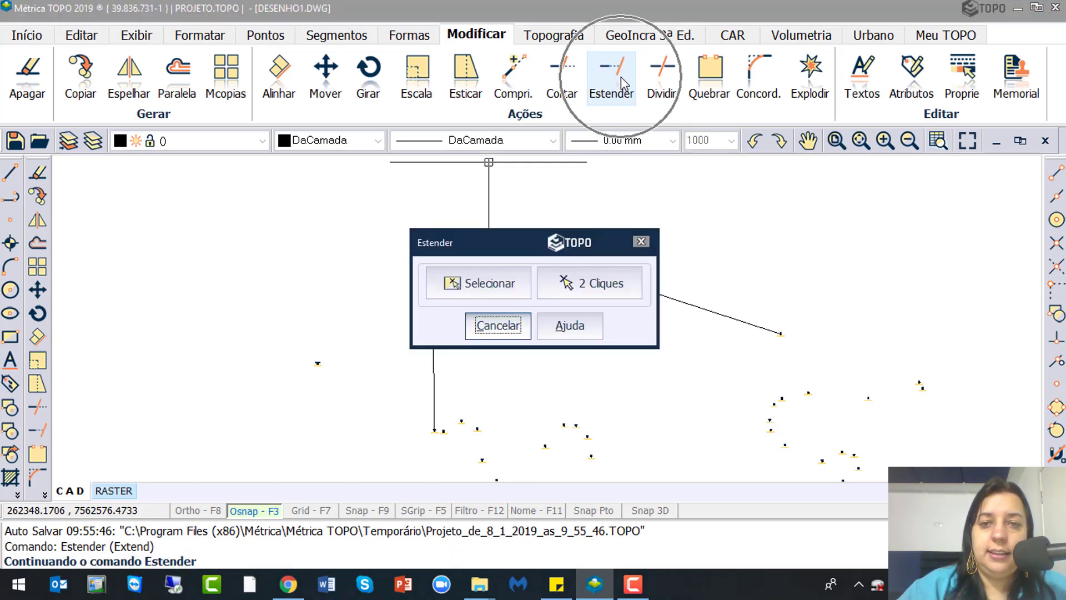
{"action": "left_click", "coordinate": [496, 284]}
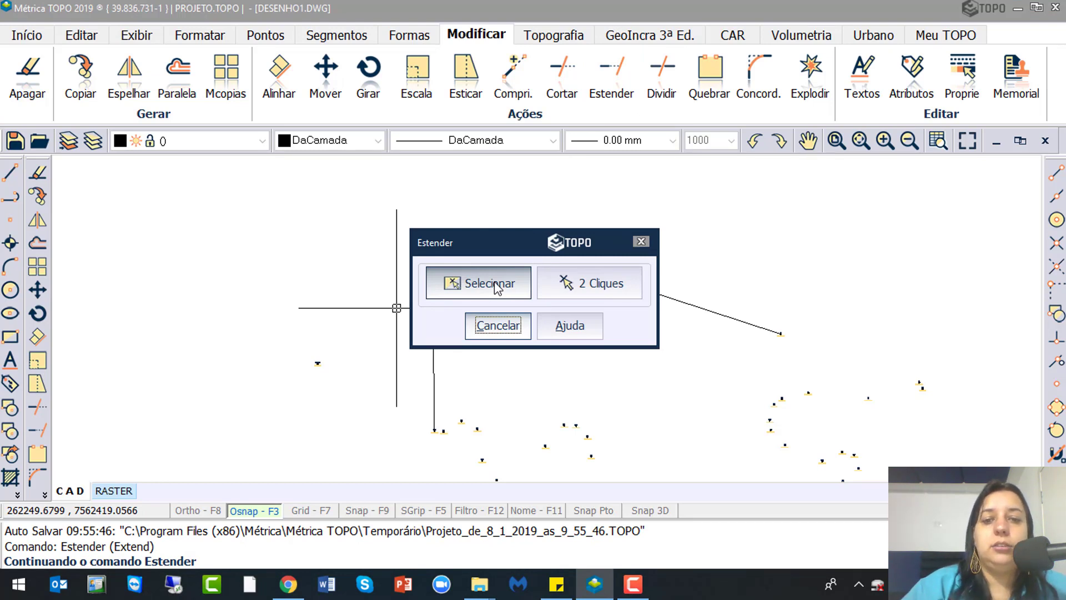
{"action": "left_click", "coordinate": [498, 285]}
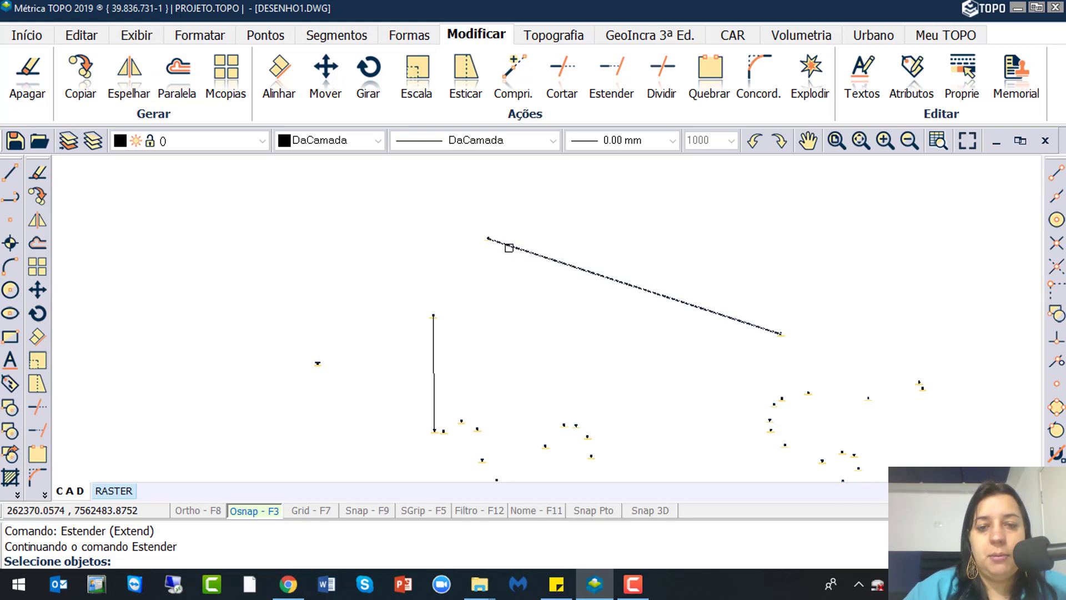
{"action": "left_click", "coordinate": [509, 247]}
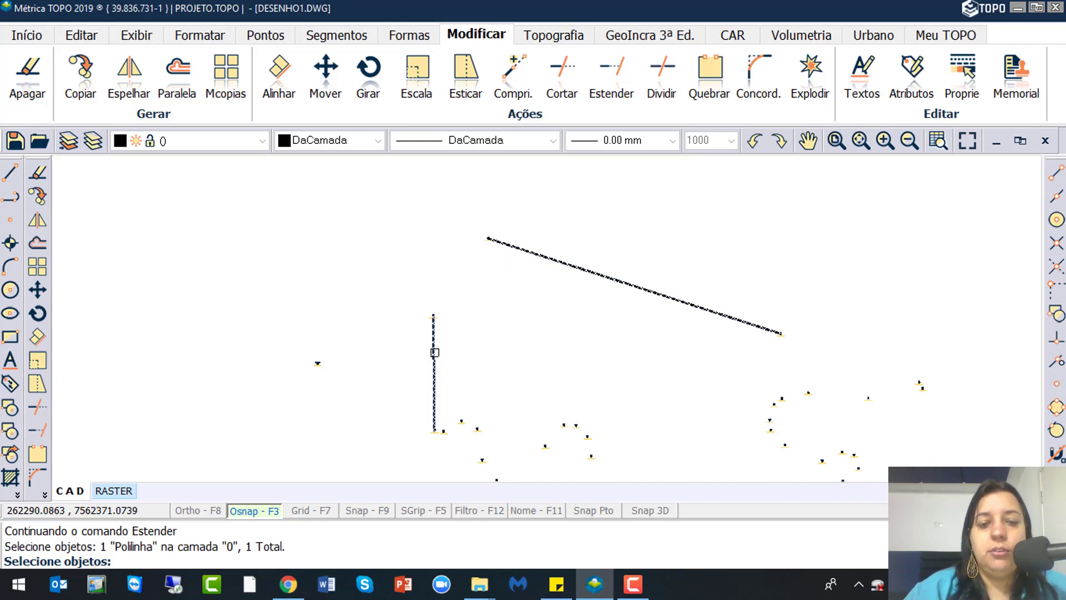
{"action": "left_click", "coordinate": [435, 352]}
{"action": "right_click", "coordinate": [482, 333]}
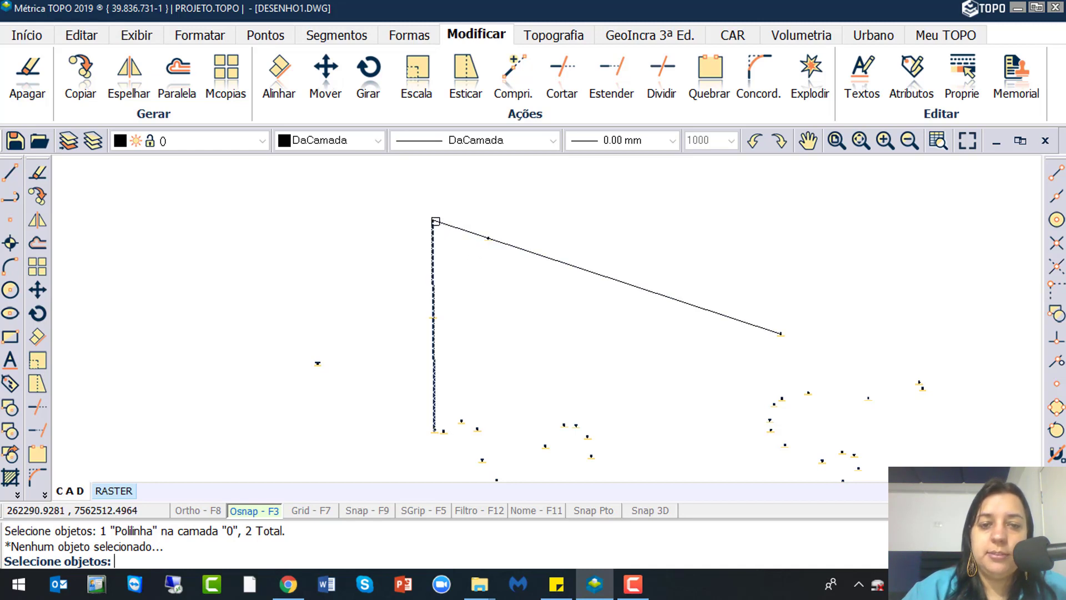
{"action": "key", "text": "ctrl"}
{"action": "key", "text": "ctrl"}
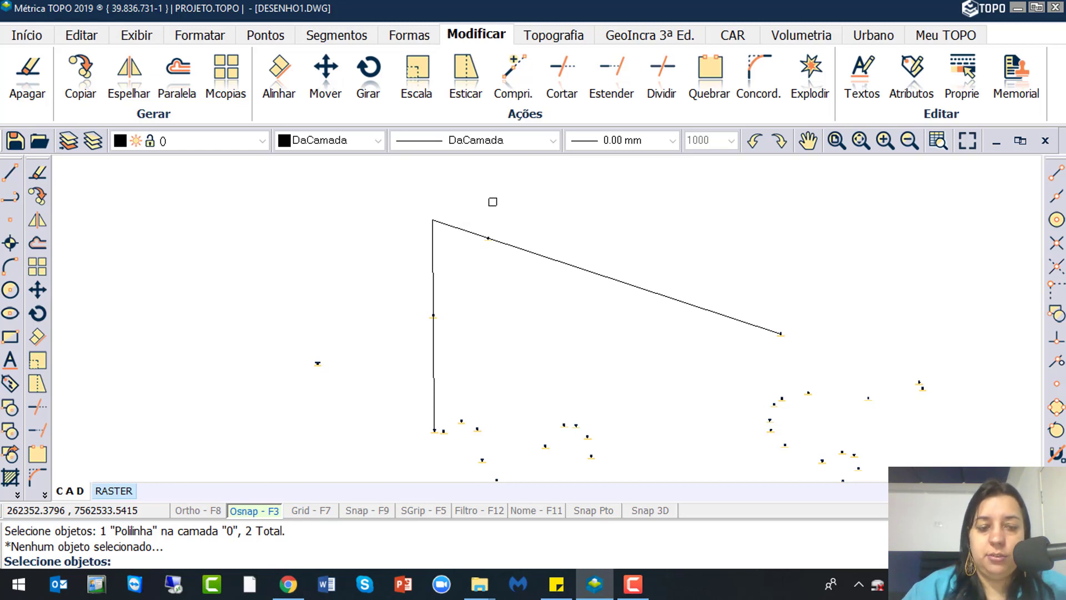
{"action": "key", "text": "Escape"}
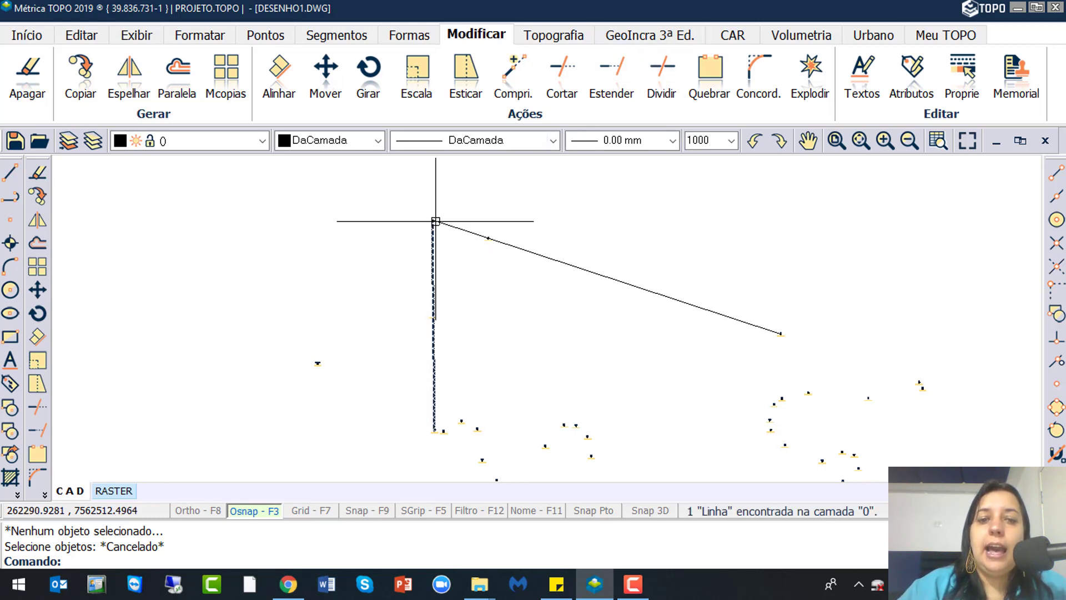
Examine the corner where the two extended lines meet and their course past the surveyed end points
{"action": "scroll", "coordinate": [435, 221], "scroll_direction": "up", "scroll_amount": 3}
{"action": "scroll", "coordinate": [430, 223], "scroll_direction": "up", "scroll_amount": 2}
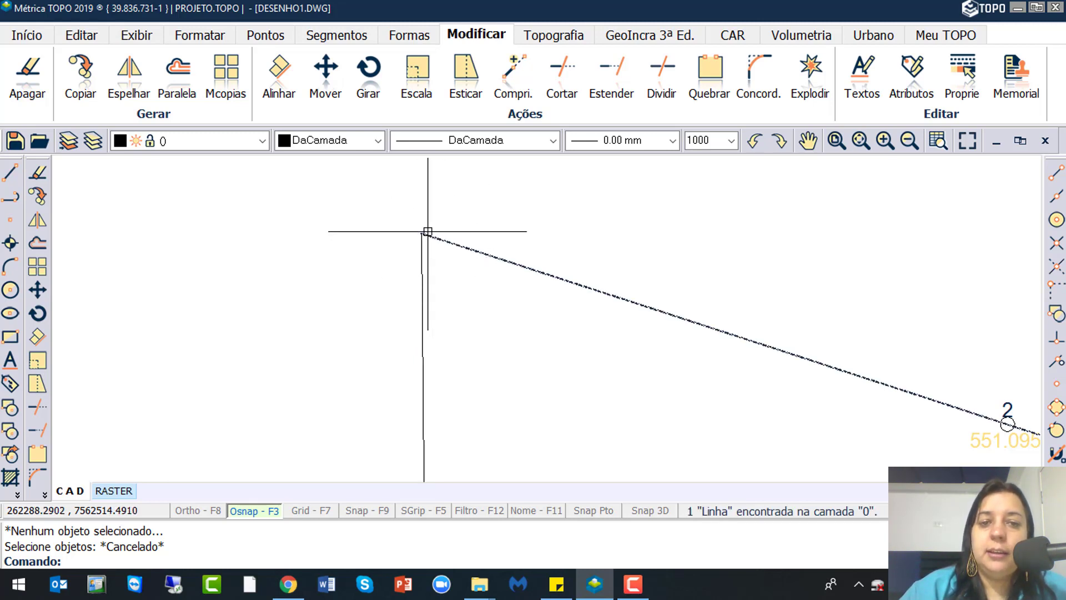
{"action": "scroll", "coordinate": [428, 233], "scroll_direction": "down", "scroll_amount": 3}
{"action": "middle_click_drag", "start_coordinate": [588, 420], "coordinate": [549, 279]}
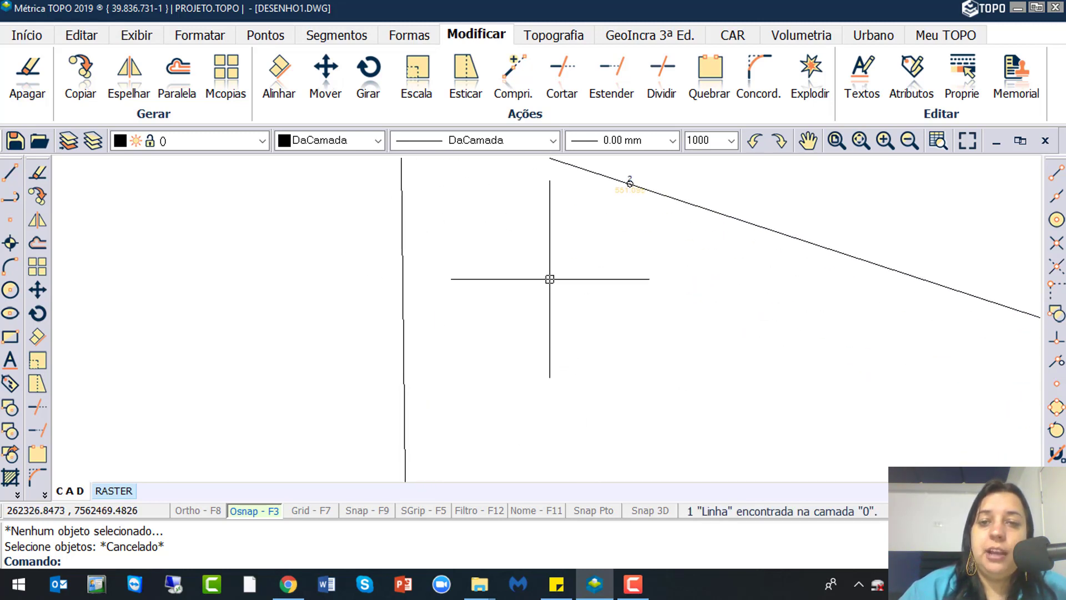
{"action": "scroll", "coordinate": [550, 278], "scroll_direction": "down", "scroll_amount": 2}
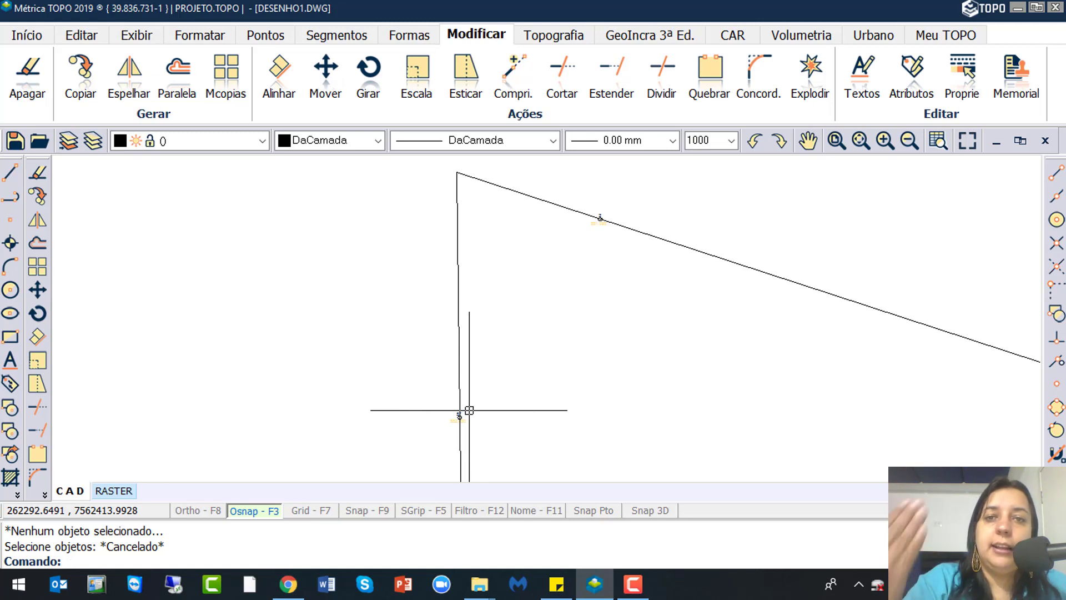
{"action": "left_click", "coordinate": [458, 179]}
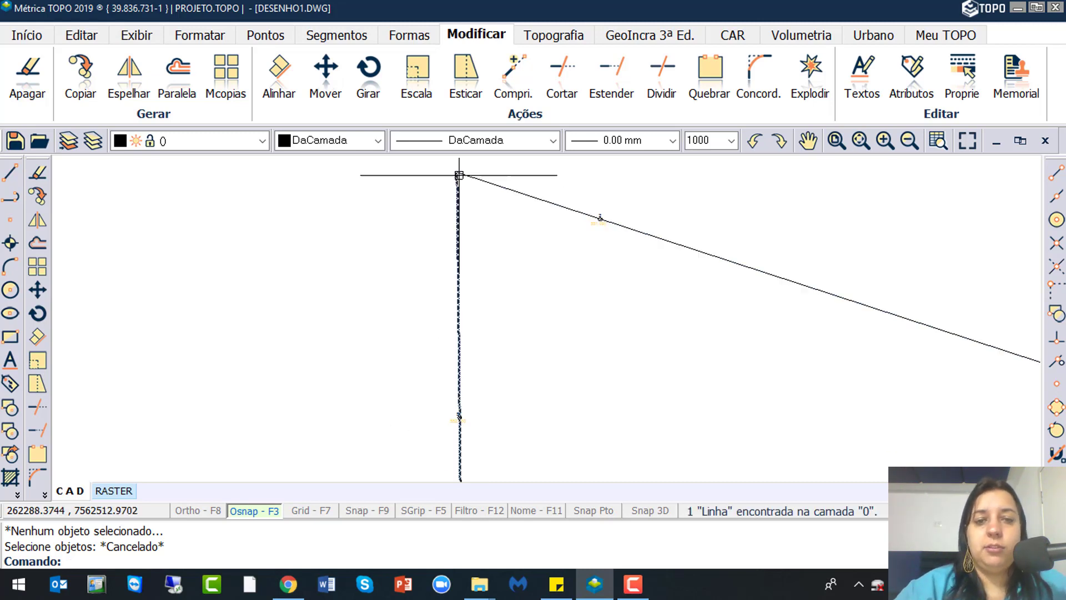
{"action": "key", "text": "ctrl"}
{"action": "key", "text": "ctrl"}
{"action": "key", "text": "ctrl"}
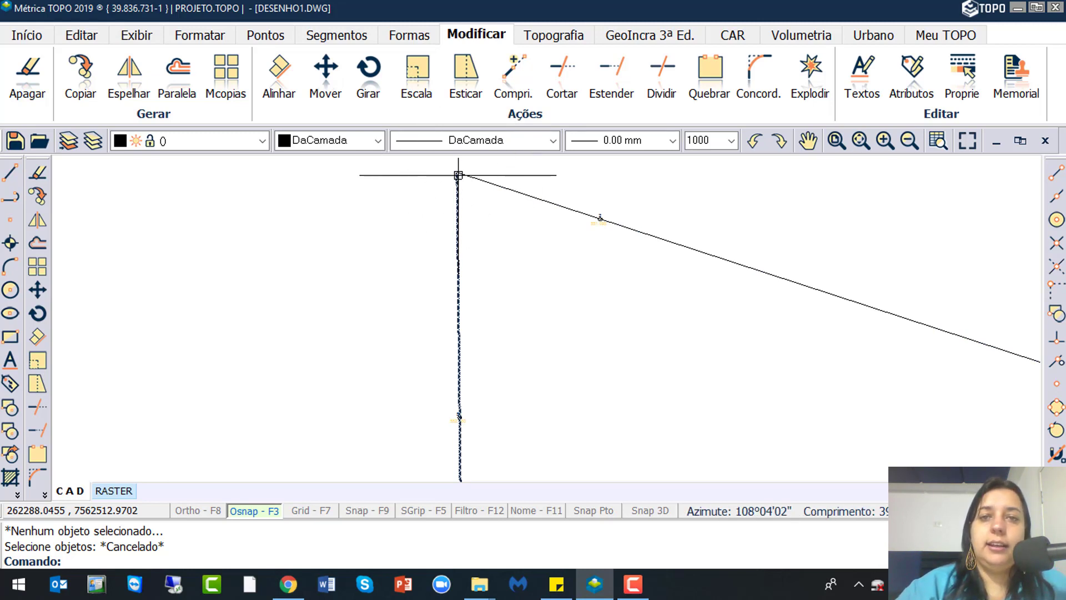
{"action": "key", "text": "ctrl"}
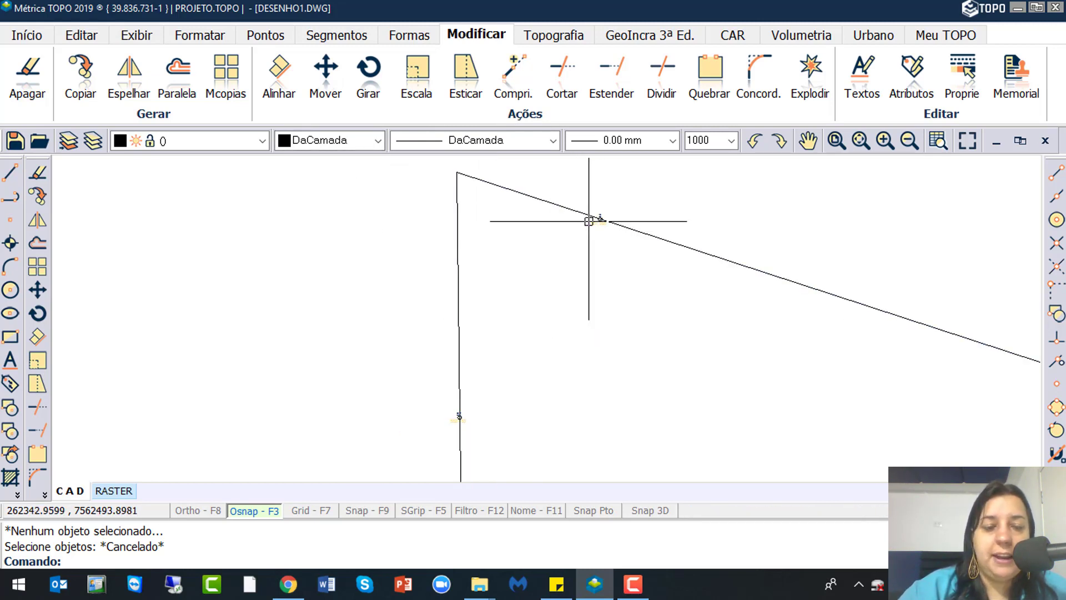
Set the current colour to 1 (Vermelho) and draw a single-segment polyline, using object snap, from point 2 to point 57
{"action": "left_click", "coordinate": [340, 142]}
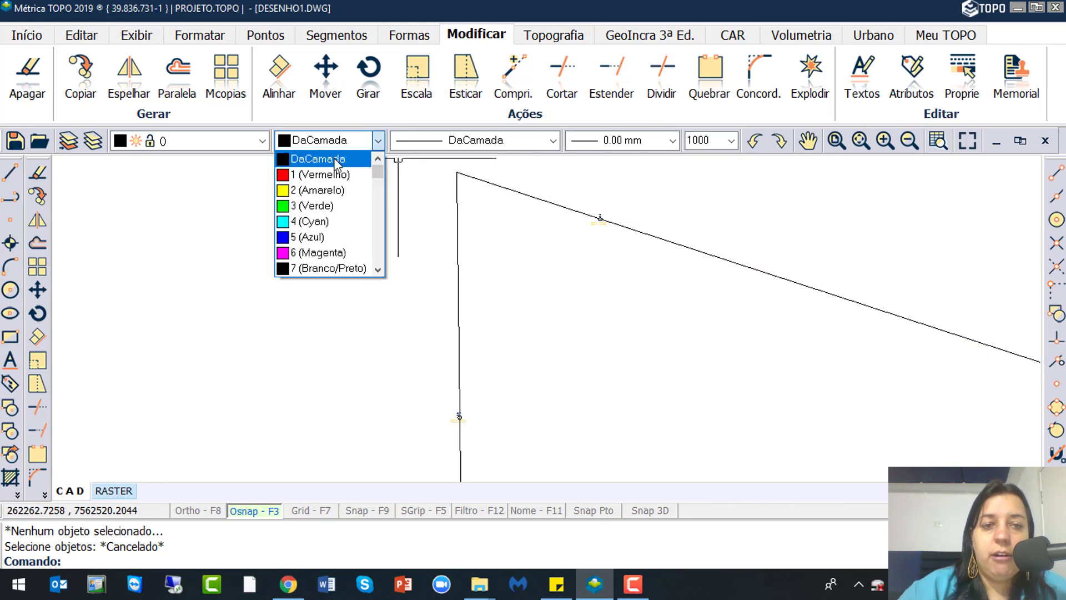
{"action": "left_click", "coordinate": [327, 176]}
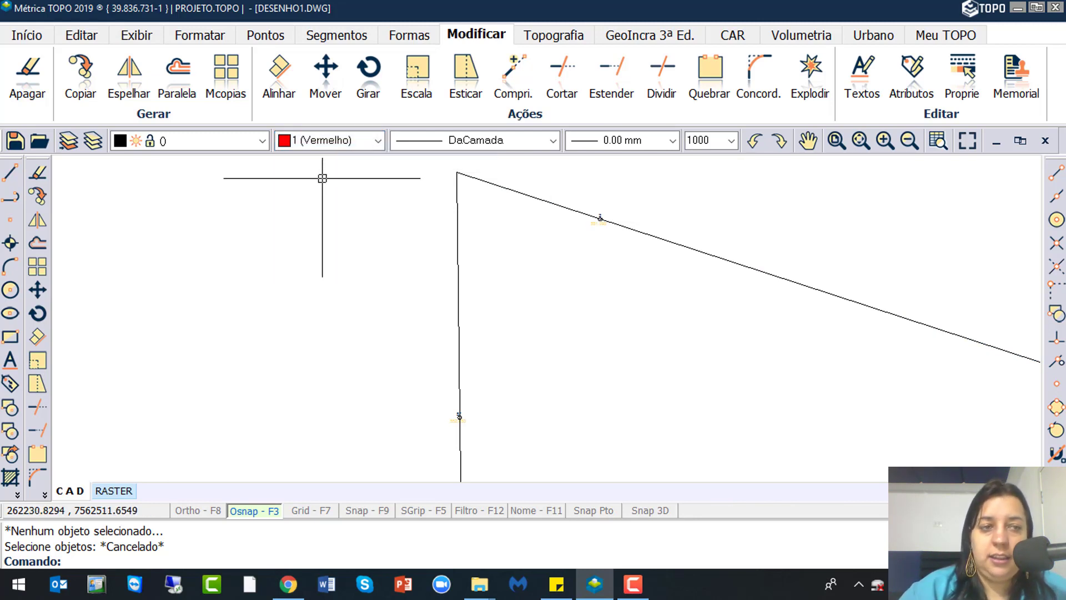
{"action": "left_click", "coordinate": [15, 199]}
{"action": "key", "text": "ctrl"}
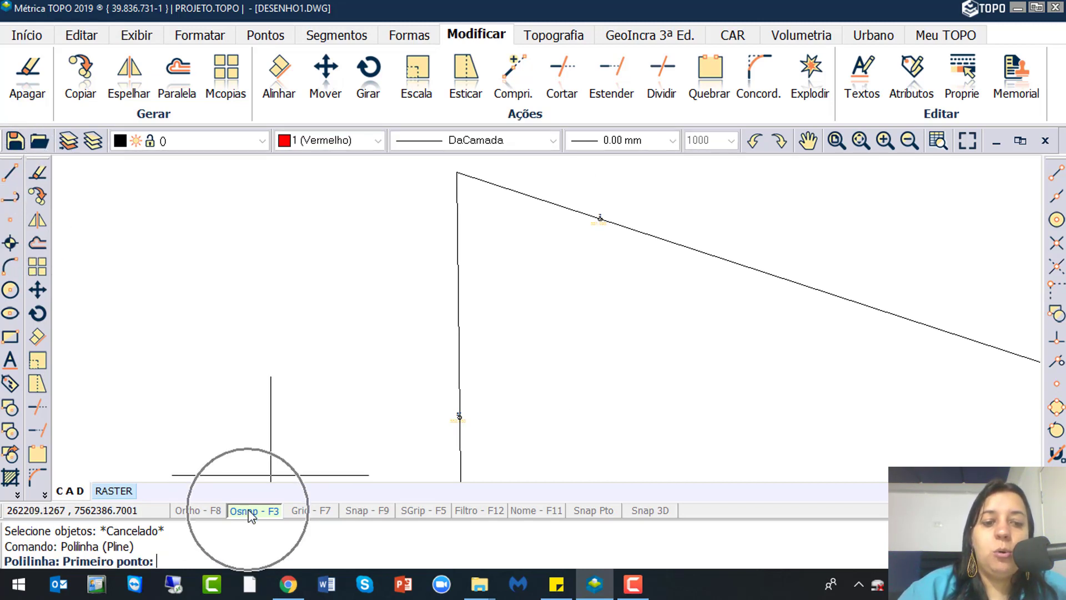
{"action": "key", "text": "ctrl"}
{"action": "key", "text": "ctrl"}
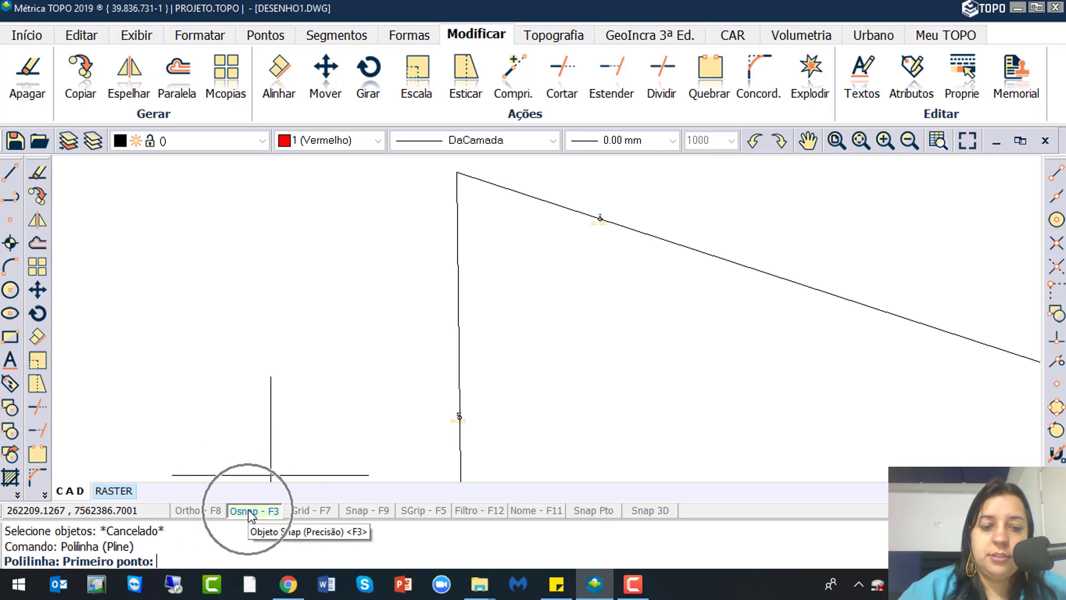
{"action": "key", "text": "ctrl"}
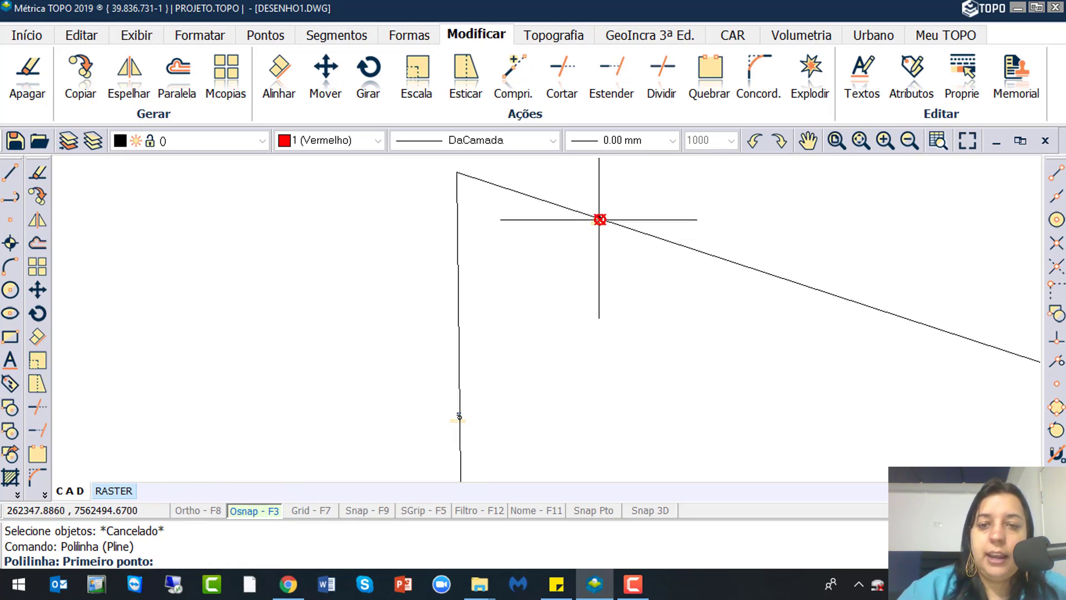
{"action": "key", "text": "ctrl"}
{"action": "scroll", "coordinate": [600, 219], "scroll_direction": "up", "scroll_amount": 3}
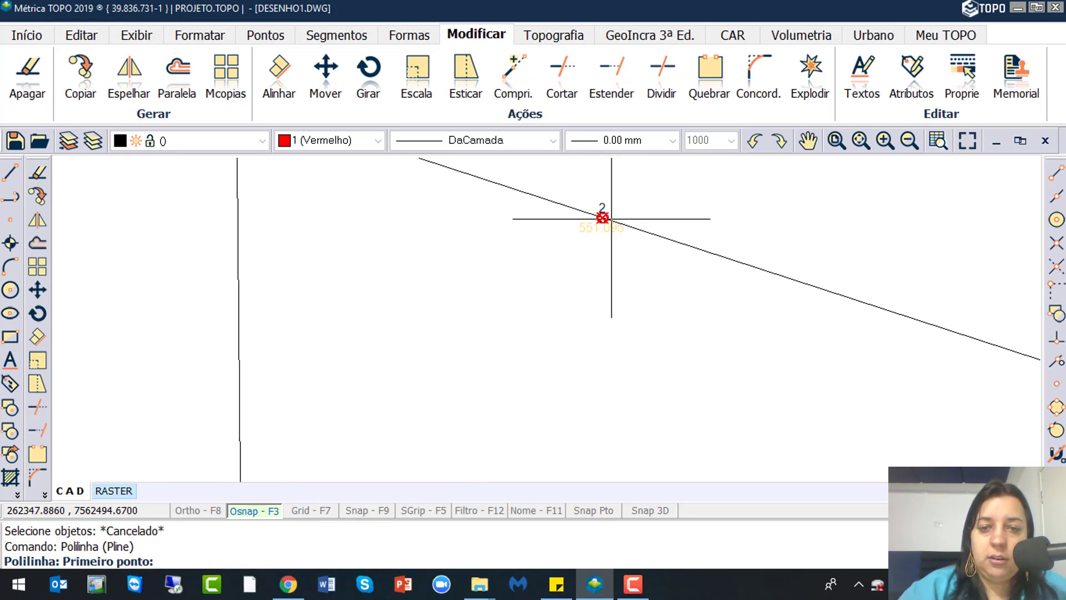
{"action": "key", "text": "ctrl"}
{"action": "left_click", "coordinate": [602, 217]}
{"action": "scroll", "coordinate": [600, 219], "scroll_direction": "down", "scroll_amount": 4}
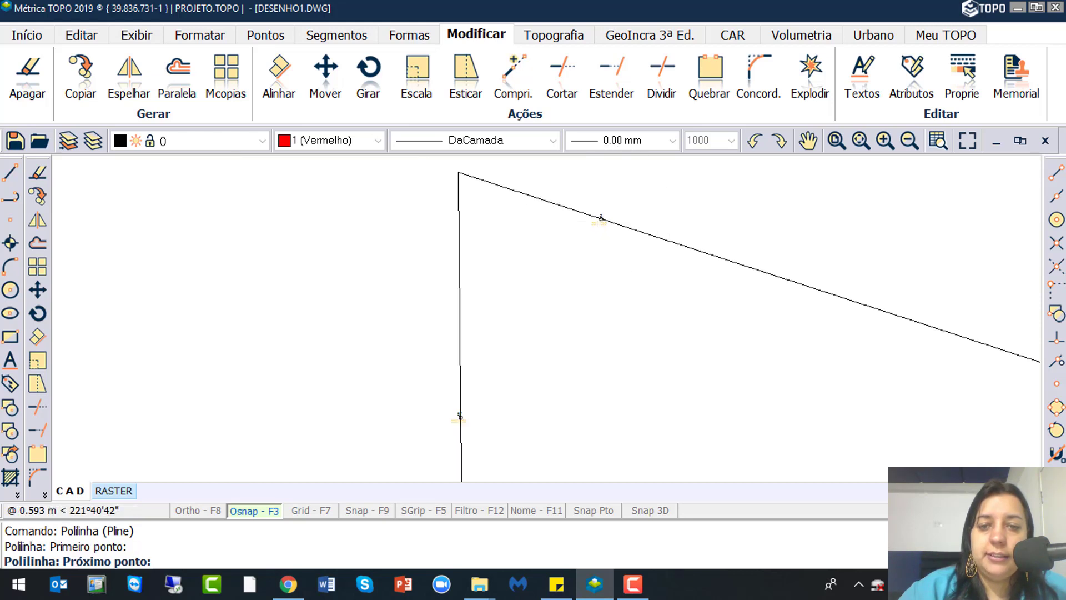
{"action": "scroll", "coordinate": [507, 348], "scroll_direction": "up", "scroll_amount": 3}
{"action": "key", "text": "ctrl"}
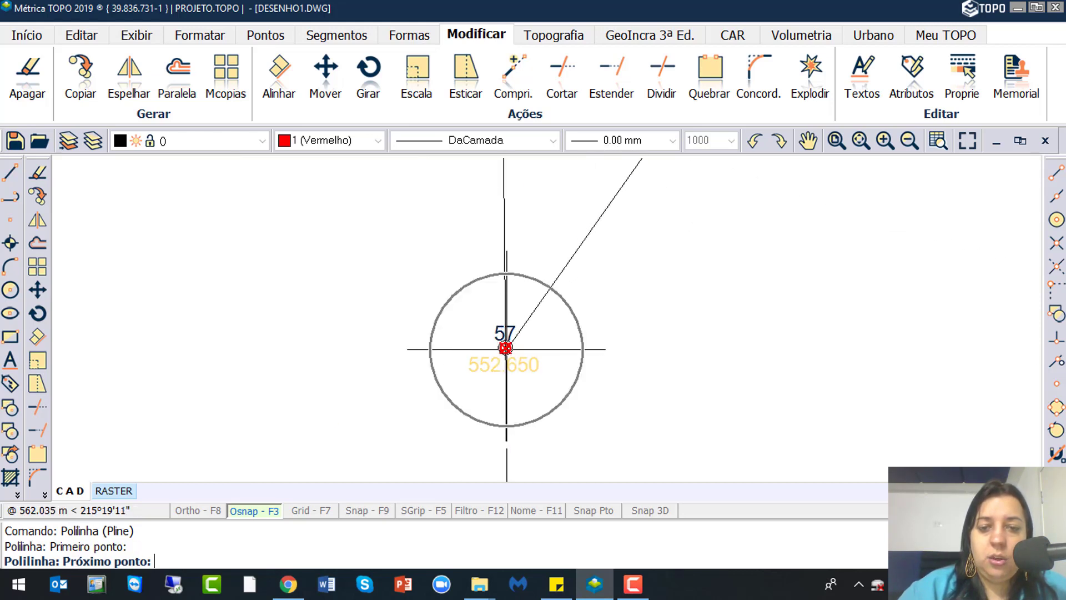
{"action": "left_click", "coordinate": [505, 348]}
{"action": "key", "text": "Escape"}
{"action": "scroll", "coordinate": [561, 335], "scroll_direction": "down", "scroll_amount": 3}
{"action": "scroll", "coordinate": [551, 323], "scroll_direction": "down", "scroll_amount": 3}
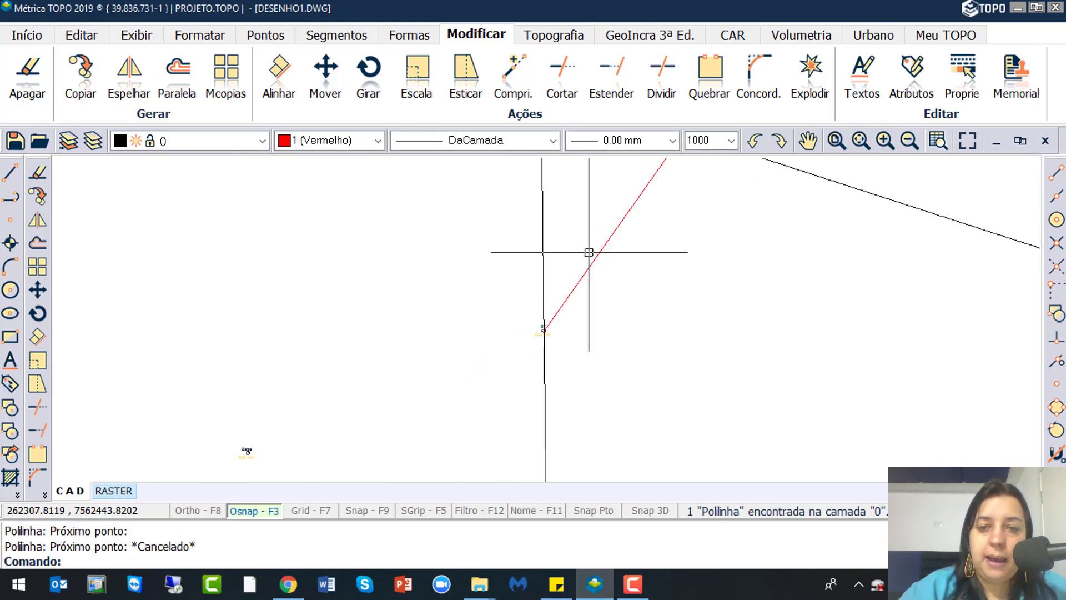
Add a GeoIncra virtual vertex to the red polyline at the corner where the two extended boundary lines meet
{"action": "middle_click_drag", "start_coordinate": [588, 253], "coordinate": [460, 357]}
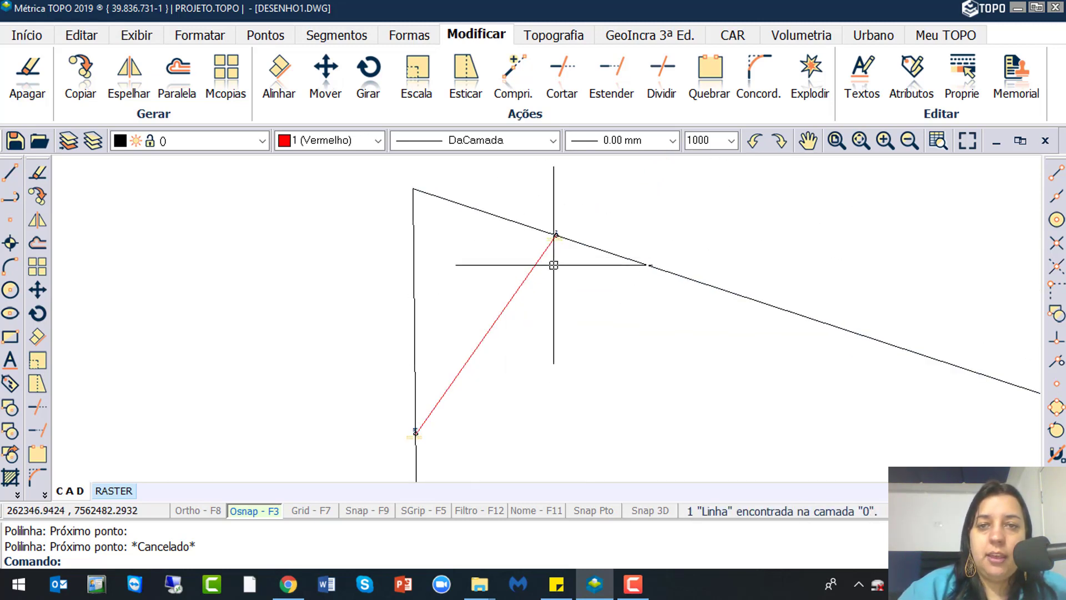
{"action": "left_click", "coordinate": [655, 37]}
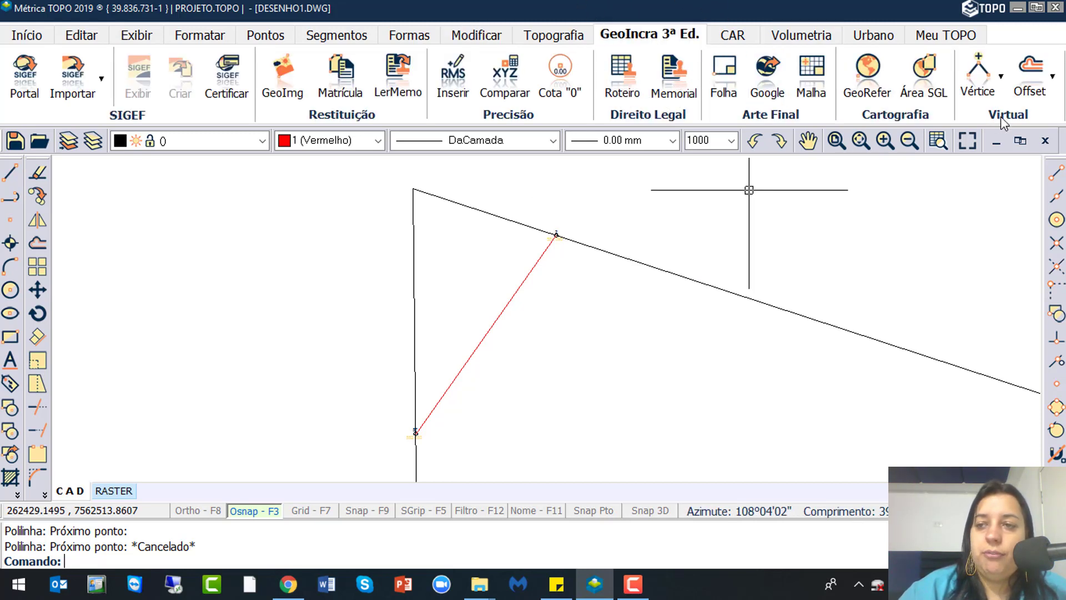
{"action": "left_click", "coordinate": [1001, 77]}
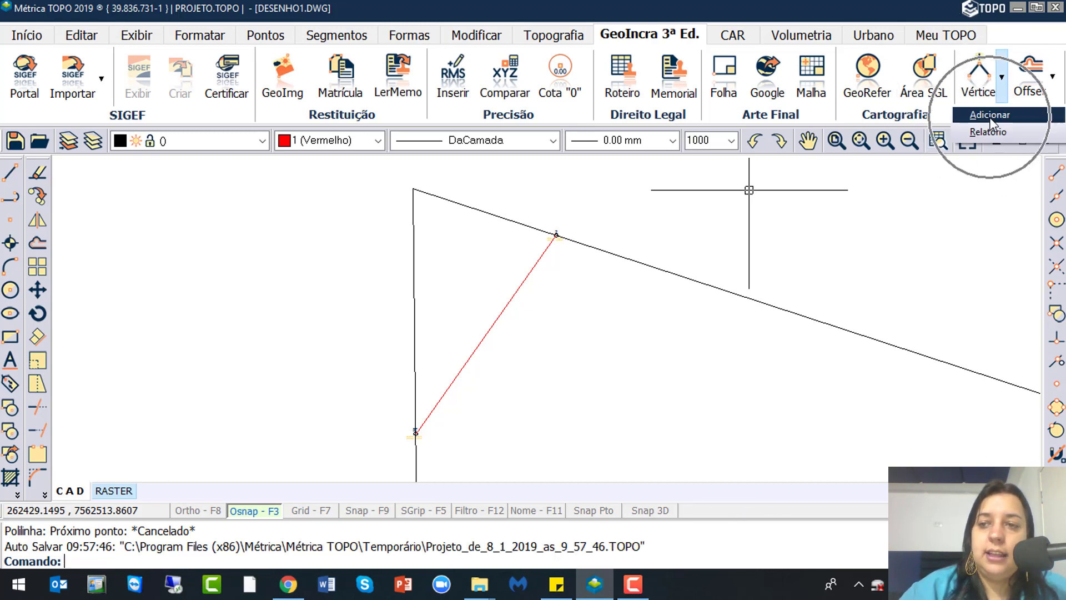
{"action": "left_click", "coordinate": [990, 116]}
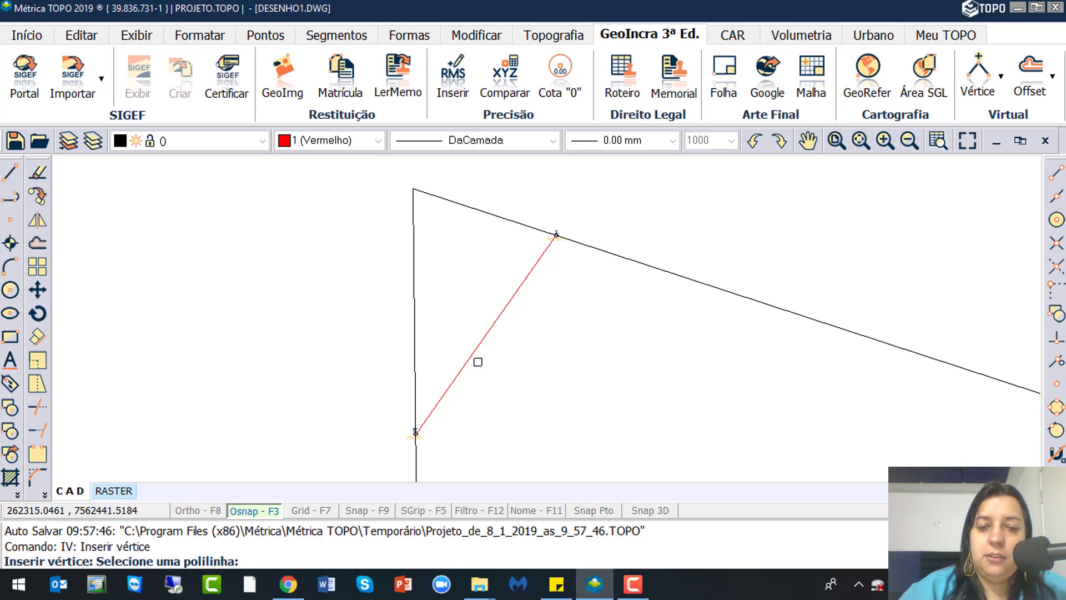
{"action": "left_click", "coordinate": [492, 326]}
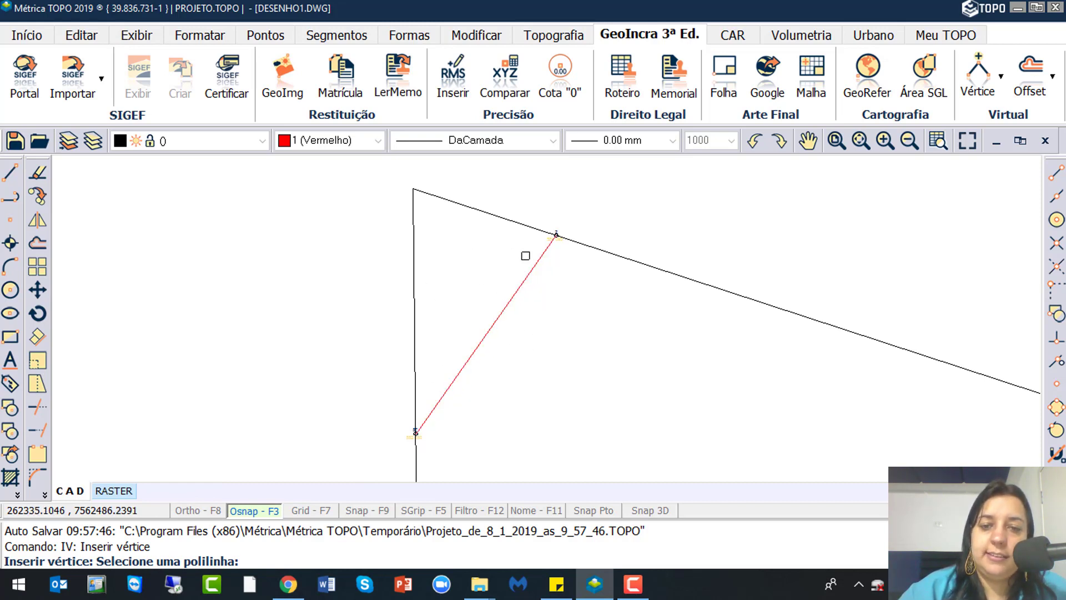
{"action": "left_click", "coordinate": [488, 332]}
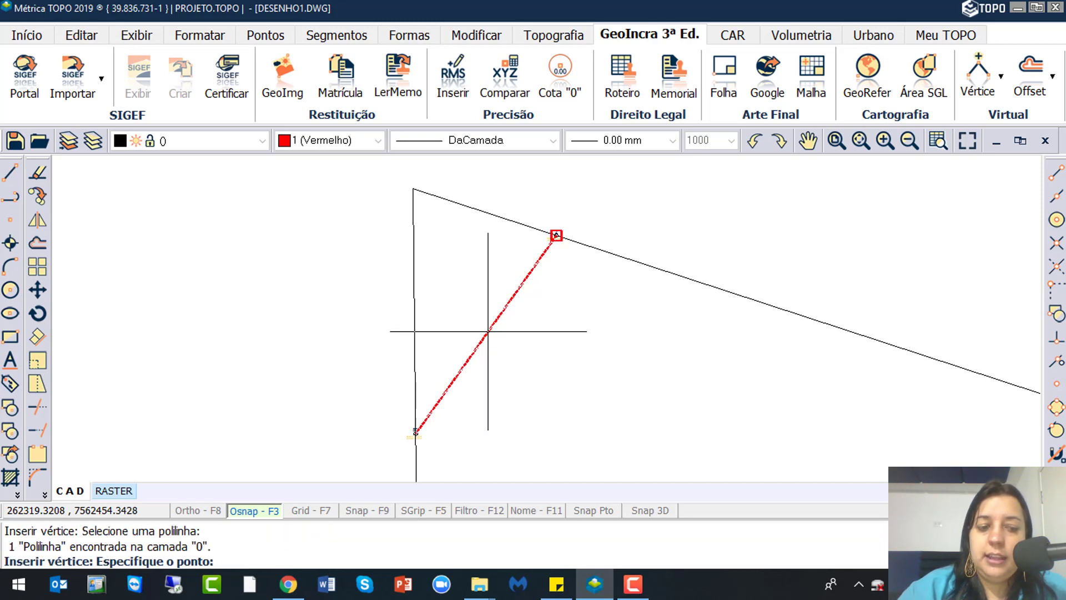
{"action": "left_click", "coordinate": [413, 190]}
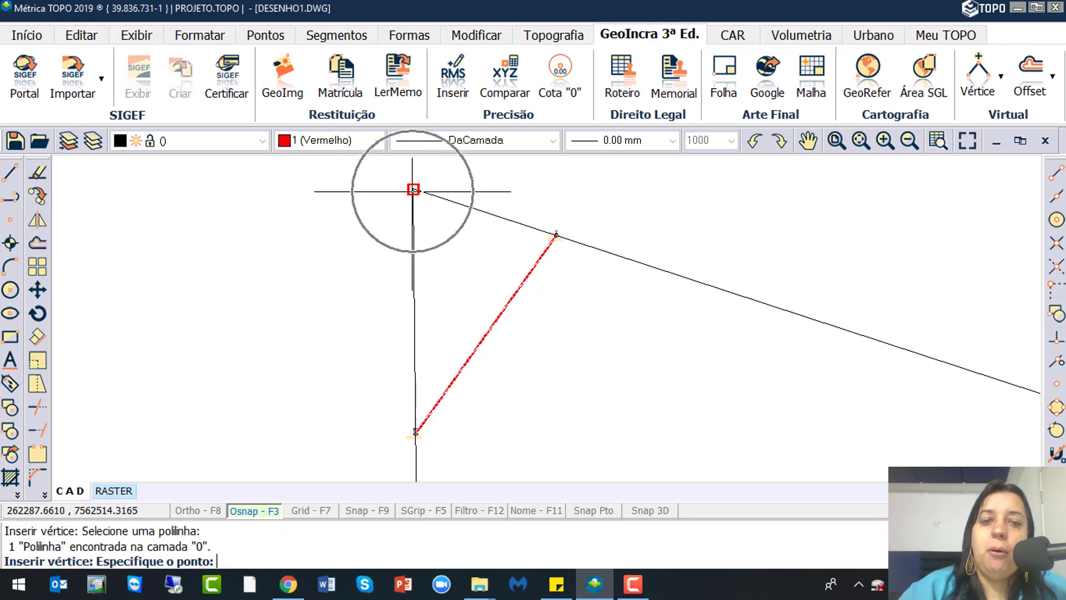
{"action": "left_click", "coordinate": [413, 190]}
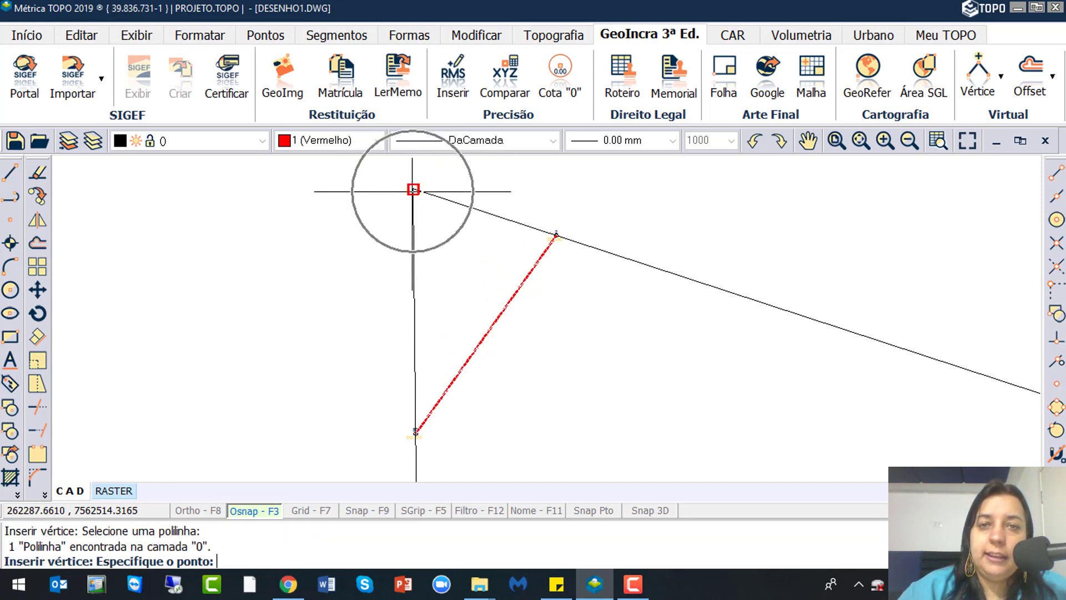
{"action": "key", "text": "ctrl"}
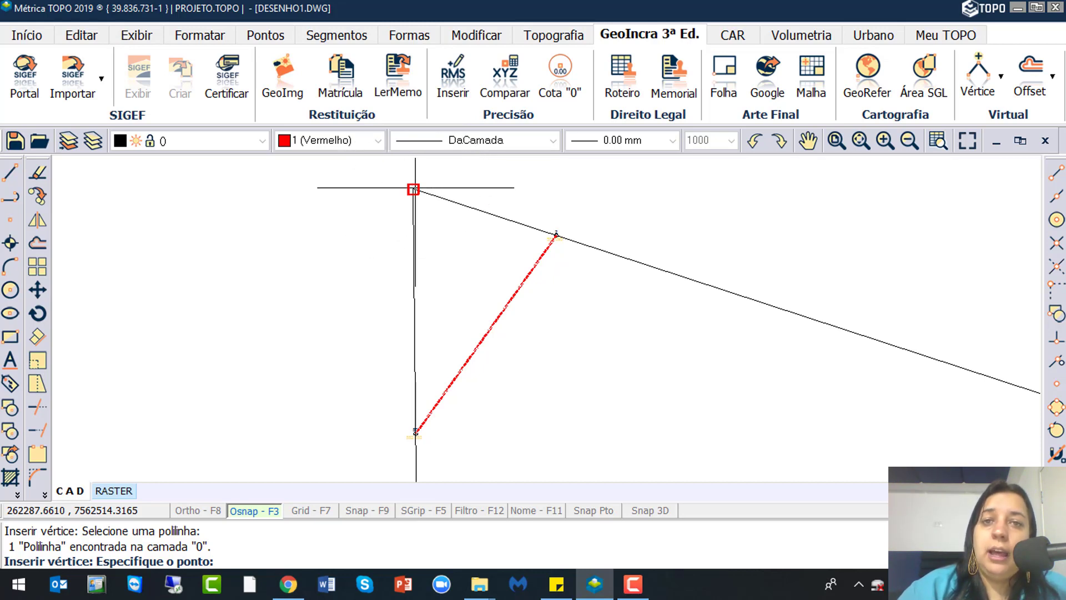
{"action": "left_click", "coordinate": [413, 188]}
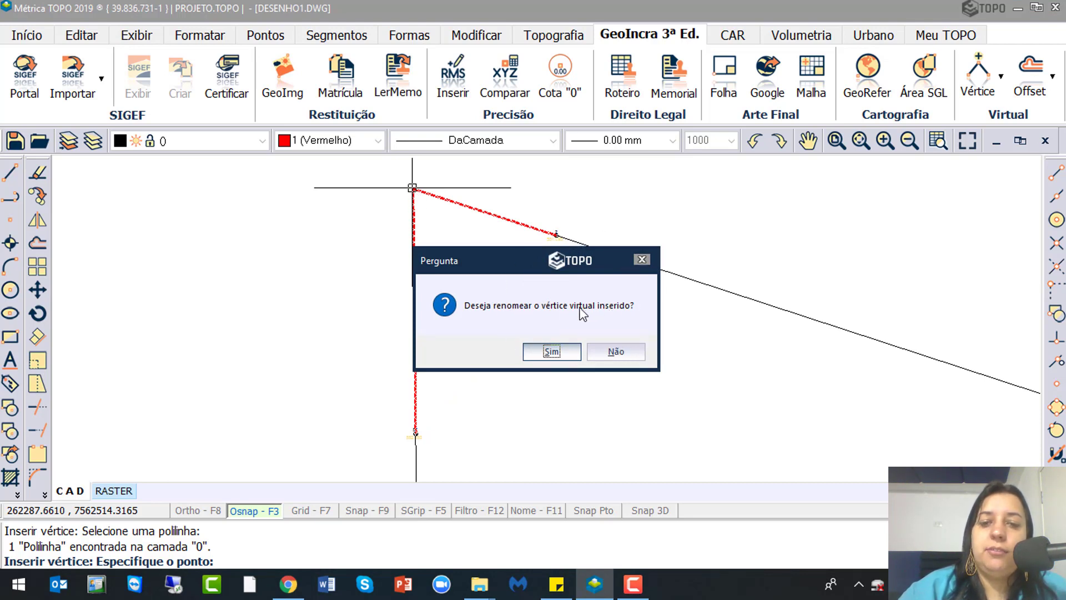
Agree to rename the inserted vertex, name it VIRTUAL-V-0001 under the Outro option, and end the vertex insertion
{"action": "left_click", "coordinate": [554, 351]}
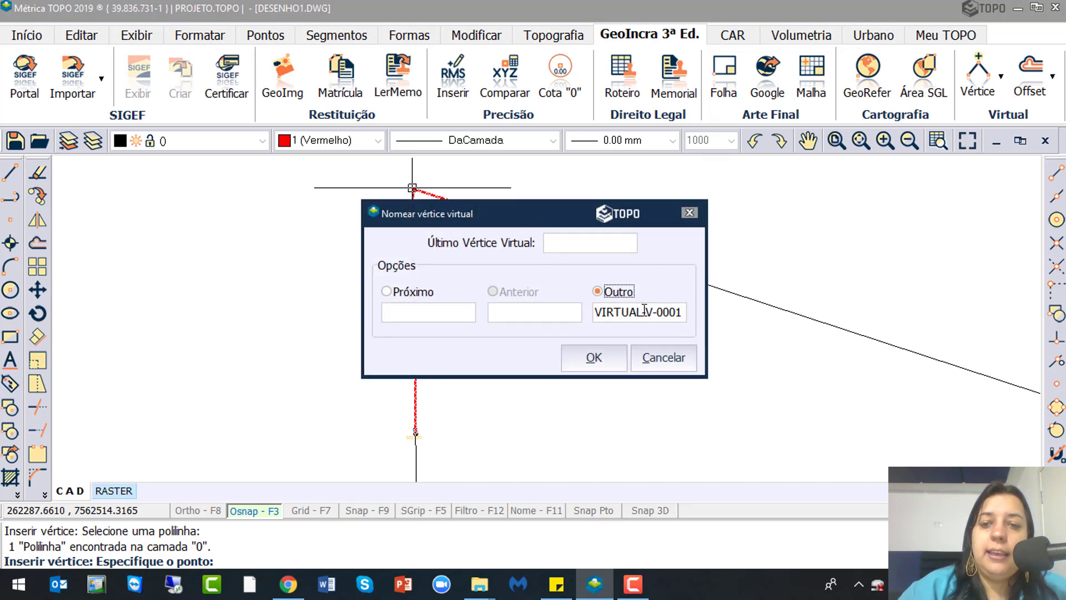
{"action": "left_click_drag", "start_coordinate": [644, 310], "coordinate": [579, 306]}
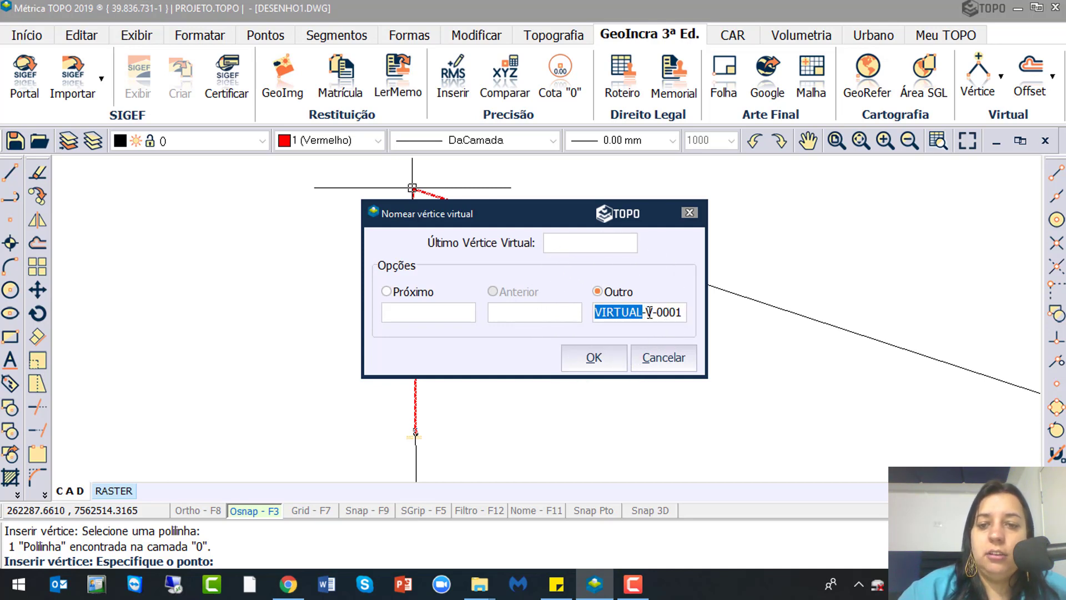
{"action": "left_click_drag", "start_coordinate": [684, 314], "coordinate": [669, 315]}
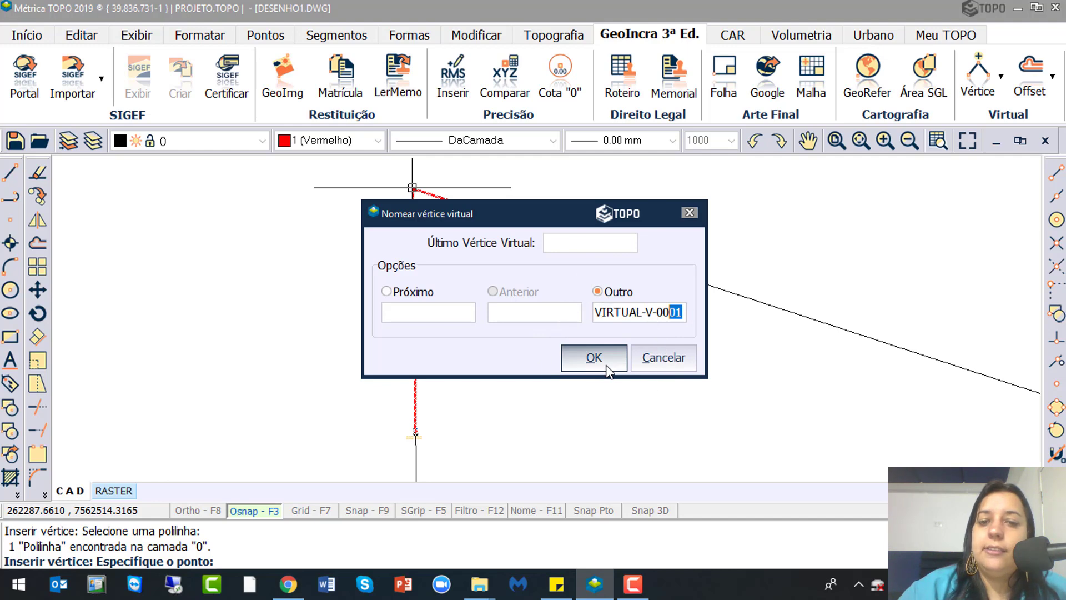
{"action": "left_click", "coordinate": [594, 359]}
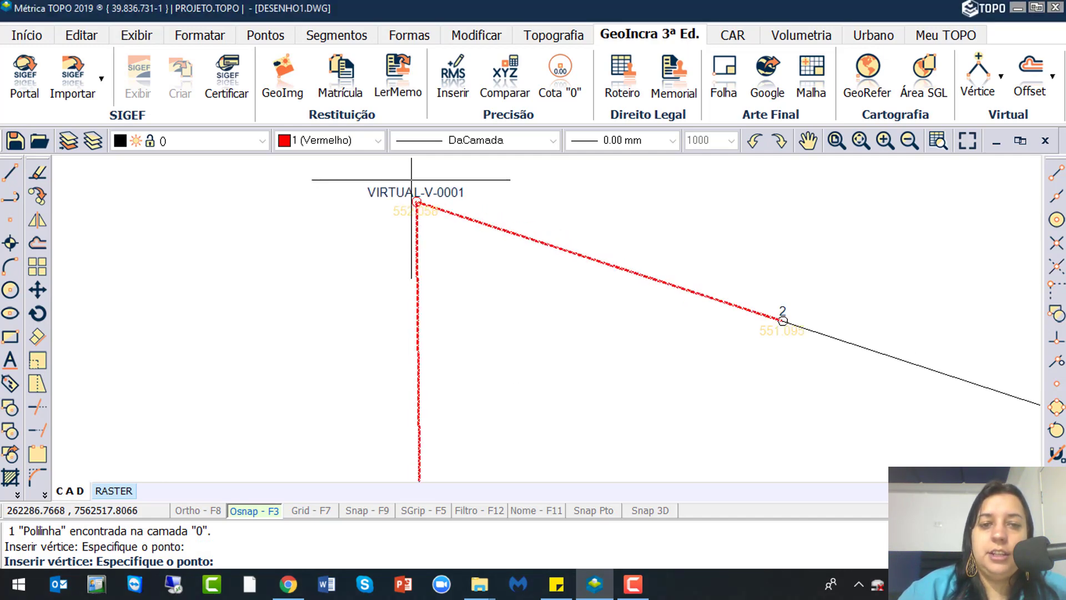
{"action": "scroll", "coordinate": [412, 180], "scroll_direction": "up", "scroll_amount": 4}
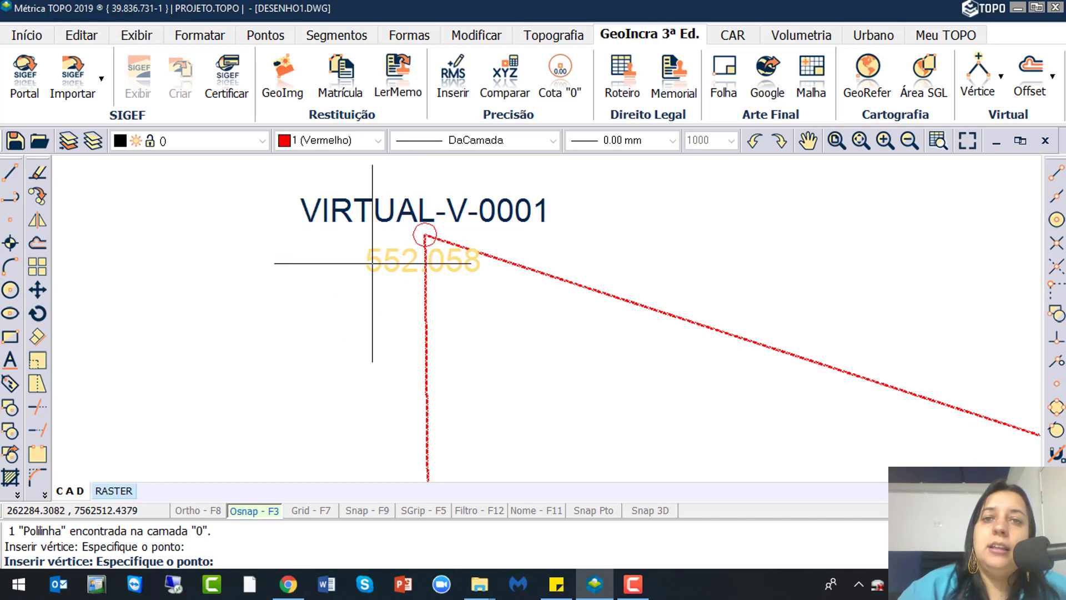
{"action": "left_click", "coordinate": [437, 265]}
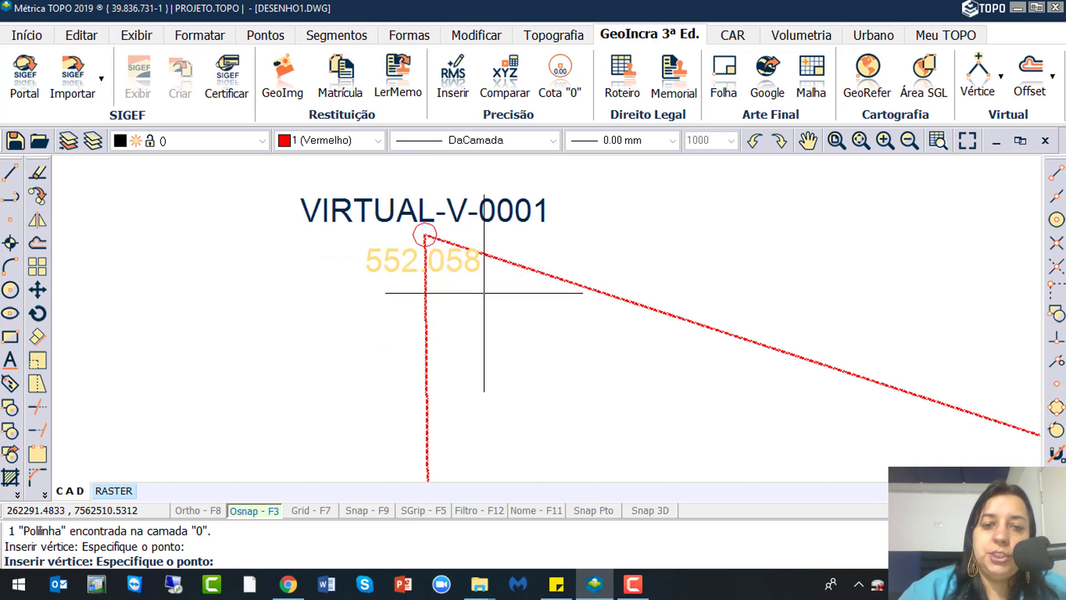
Check the layer and RMS precision values of VIRTUAL-V-0001 in the point precision table and close it without saving
{"action": "scroll", "coordinate": [479, 251], "scroll_direction": "down", "scroll_amount": 3}
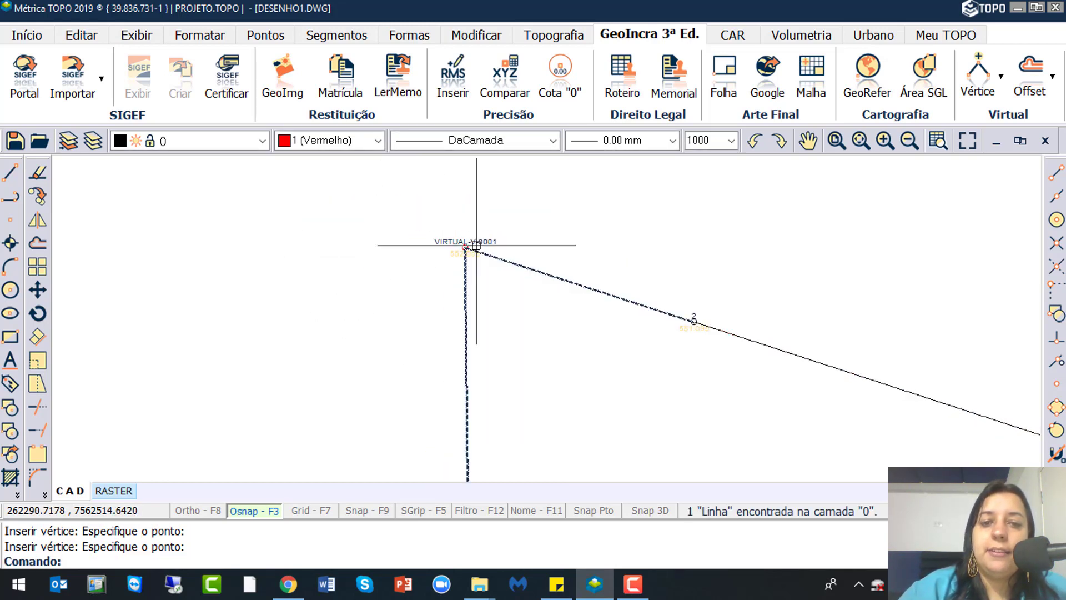
{"action": "mouse_move", "coordinate": [578, 388]}
{"action": "middle_mouse_down"}
{"action": "mouse_move", "coordinate": [548, 257]}
{"action": "mouse_move", "coordinate": [523, 398]}
{"action": "middle_mouse_up"}
{"action": "scroll", "coordinate": [488, 294], "scroll_direction": "down", "scroll_amount": 3}
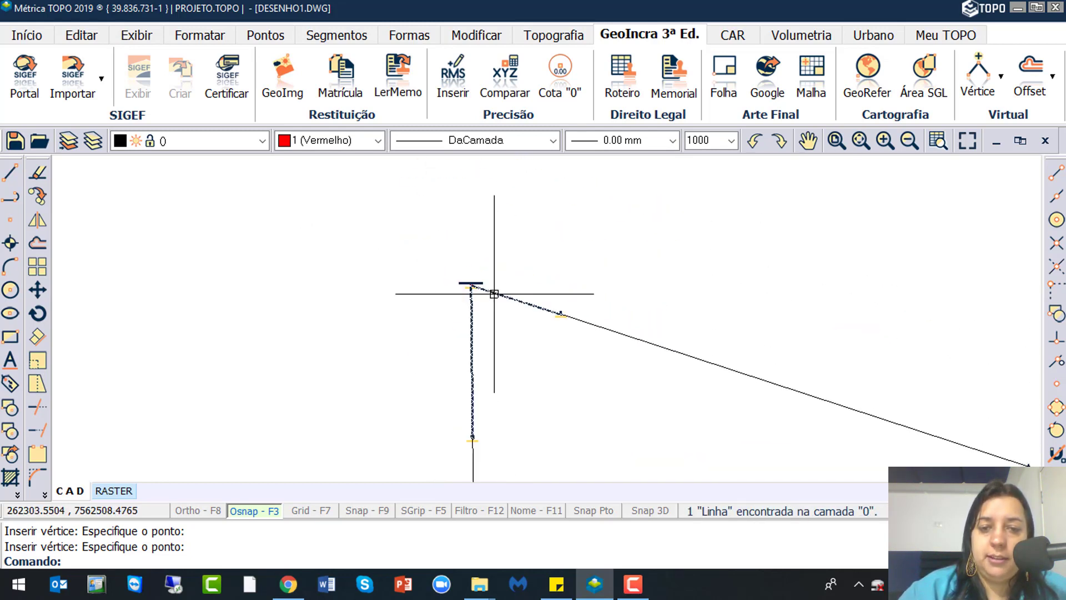
{"action": "middle_click_drag", "start_coordinate": [489, 350], "coordinate": [467, 316]}
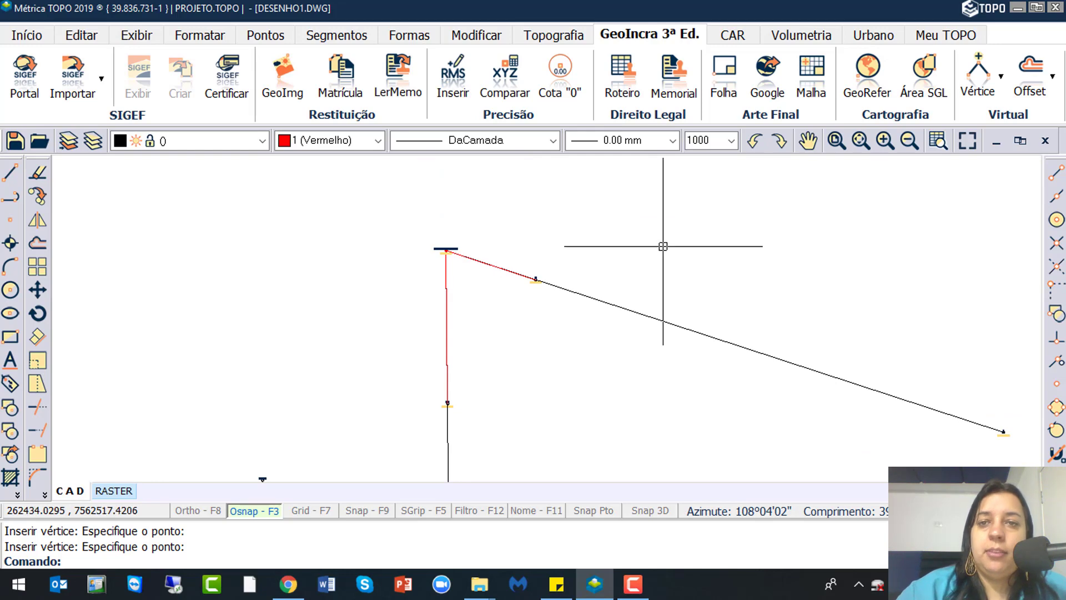
{"action": "left_click", "coordinate": [468, 91]}
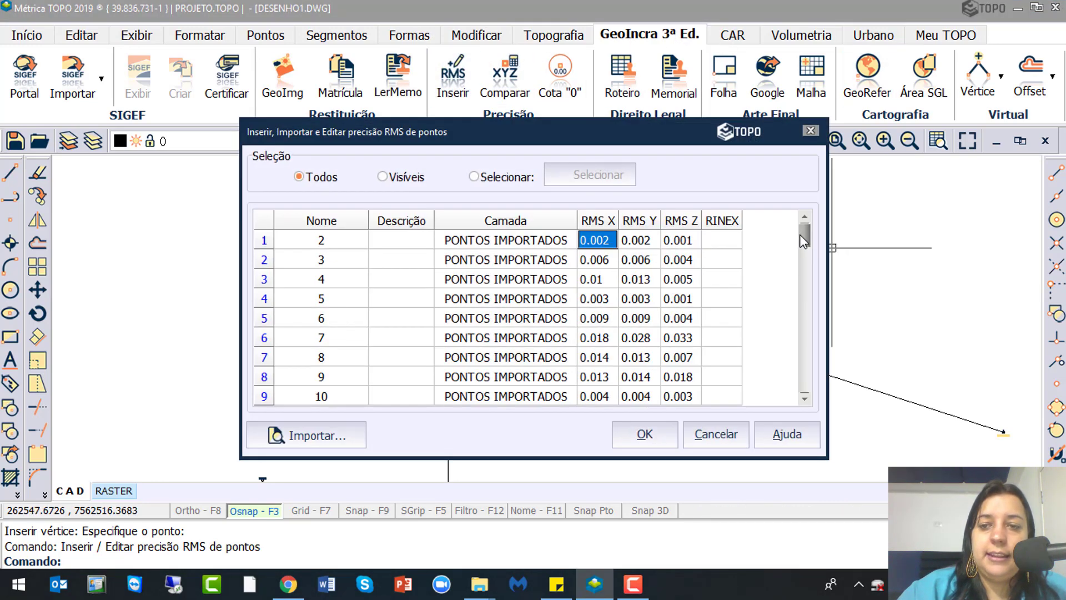
{"action": "left_click_drag", "start_coordinate": [804, 233], "coordinate": [816, 395]}
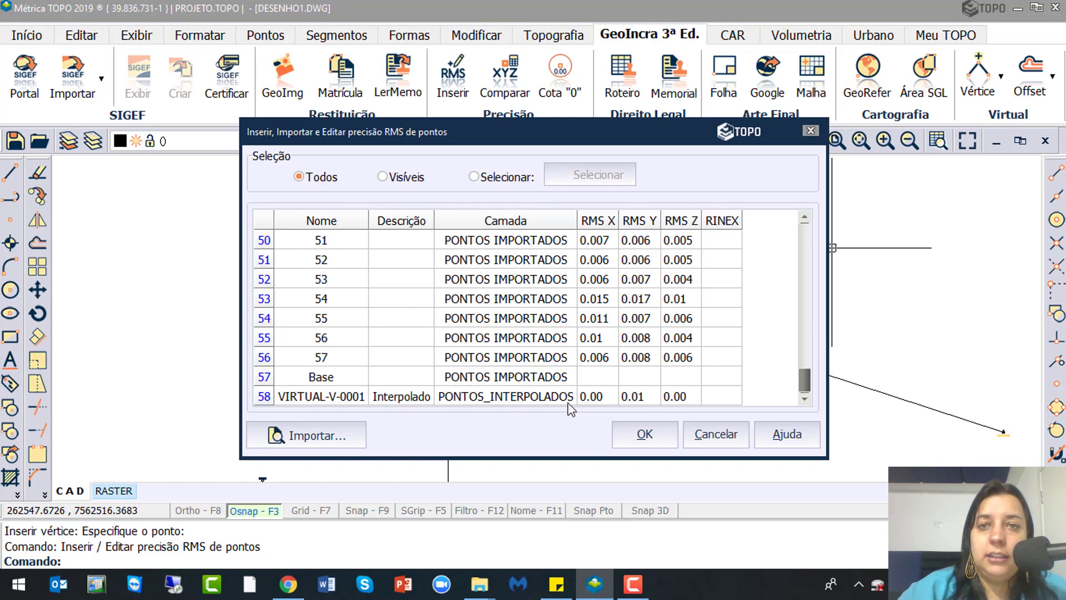
{"action": "left_click", "coordinate": [514, 403]}
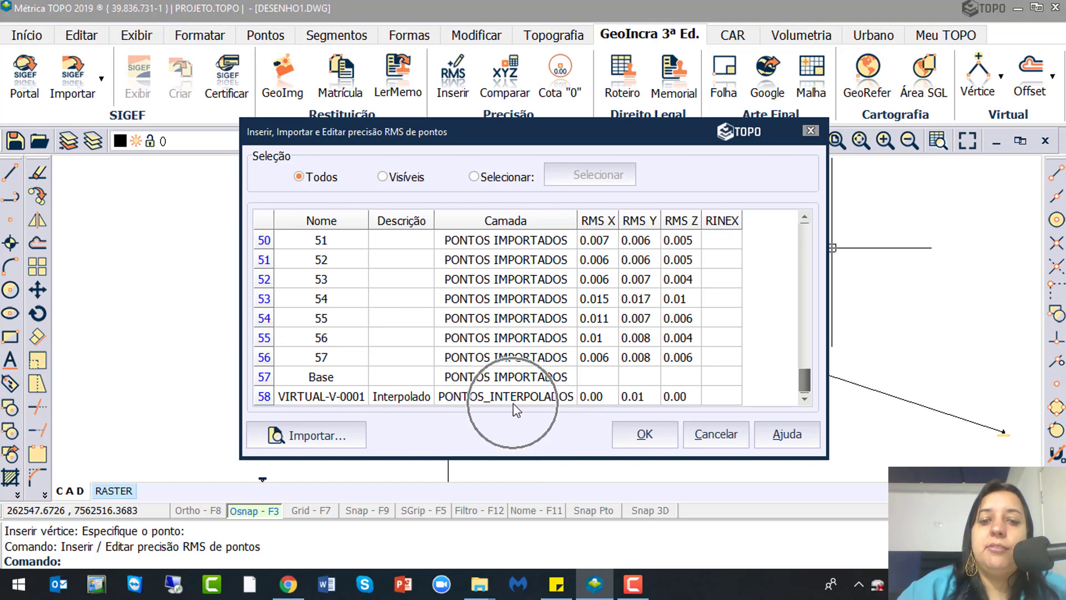
{"action": "left_click", "coordinate": [717, 436]}
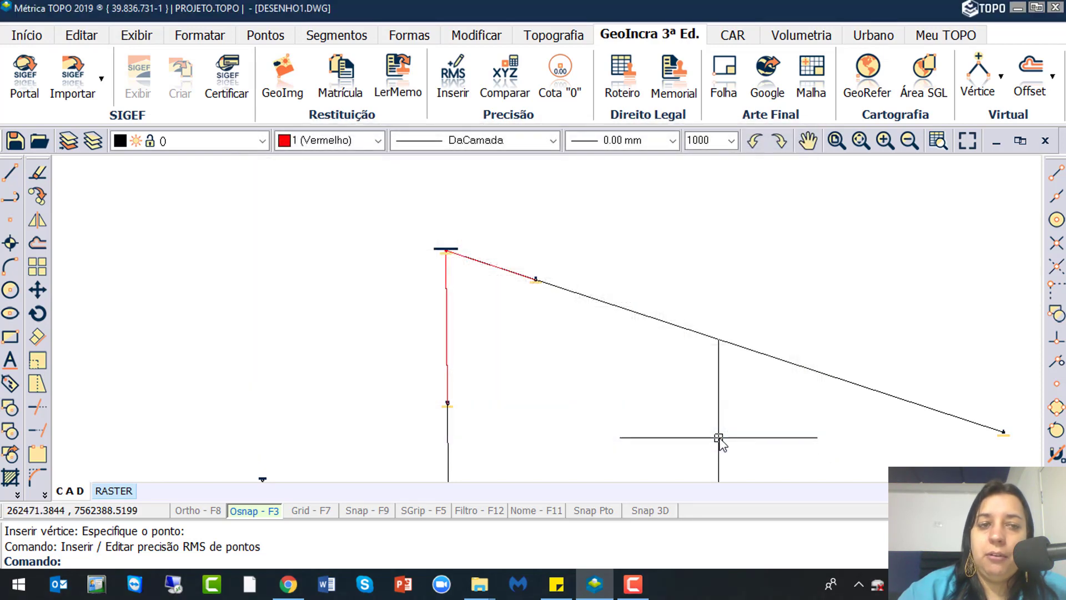
Open the list of drawing layers and check the PONTOS_INTERPOLADOS layer
{"action": "left_click", "coordinate": [181, 37]}
{"action": "left_click", "coordinate": [26, 72]}
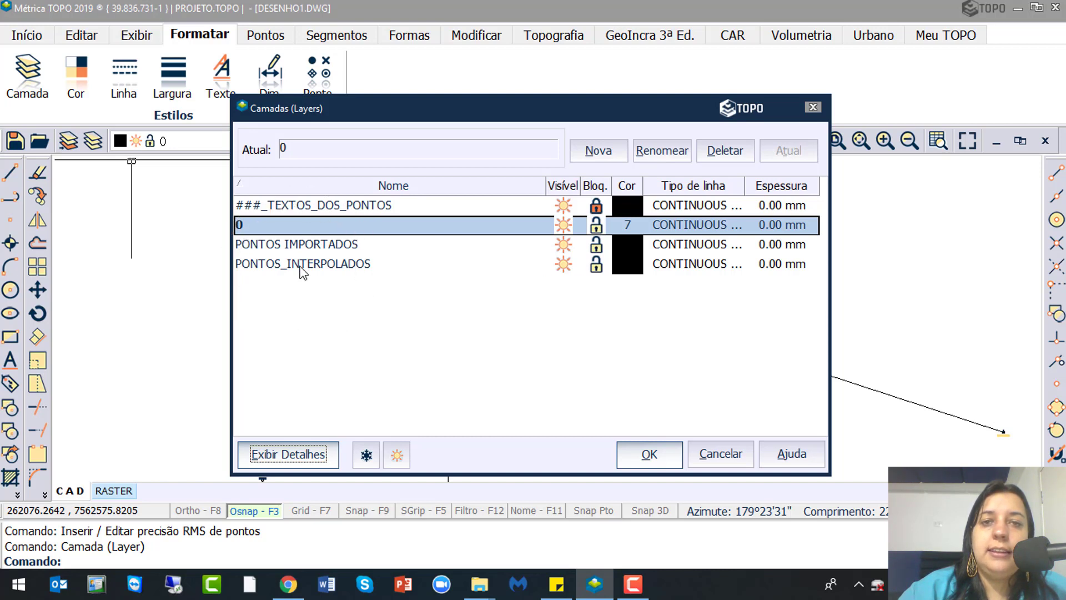
{"action": "key", "text": "ctrl"}
{"action": "key", "text": "ctrl"}
{"action": "key", "text": "ctrl"}
{"action": "key", "text": "ctrl"}
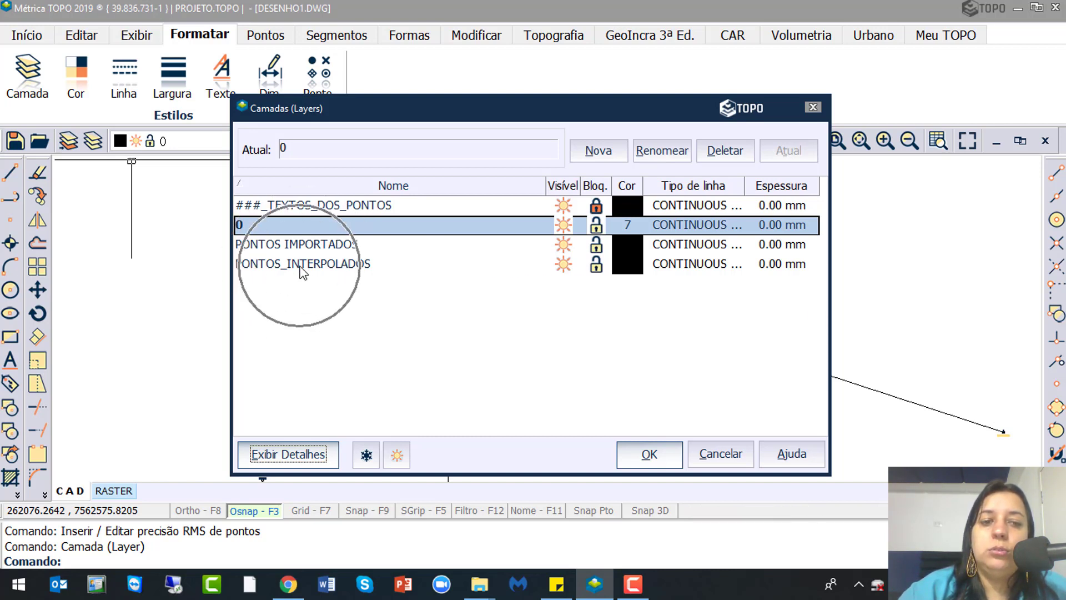
{"action": "key", "text": "ctrl"}
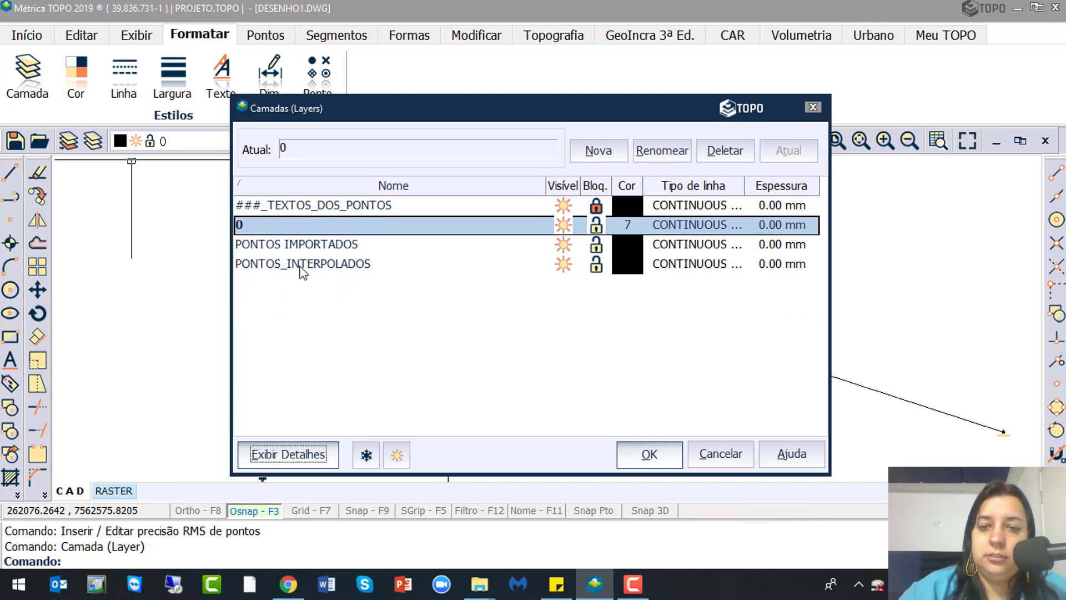
Close the layer list and inspect VIRTUAL-V-0001 and the boundary lines that meet at it
{"action": "left_click", "coordinate": [648, 454]}
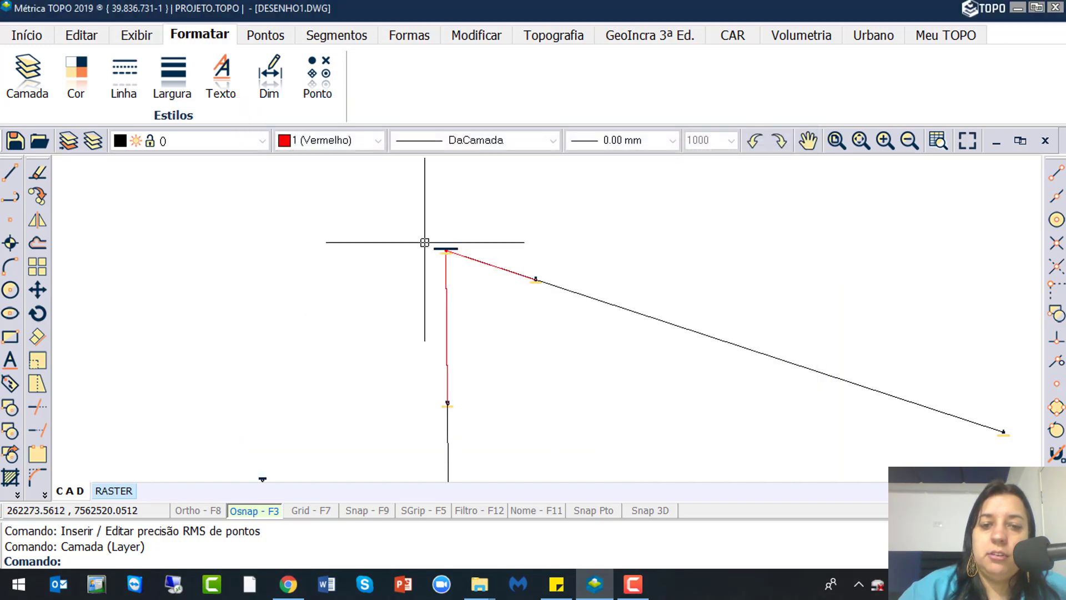
{"action": "scroll", "coordinate": [484, 274], "scroll_direction": "up", "scroll_amount": 5}
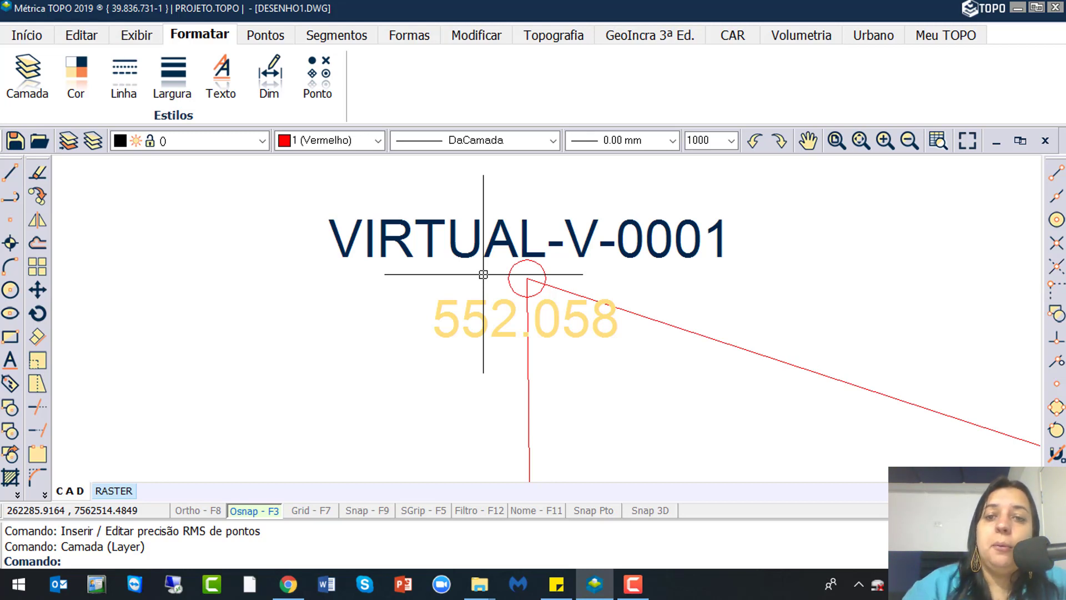
{"action": "scroll", "coordinate": [483, 274], "scroll_direction": "down", "scroll_amount": 5}
{"action": "left_click", "coordinate": [631, 323]}
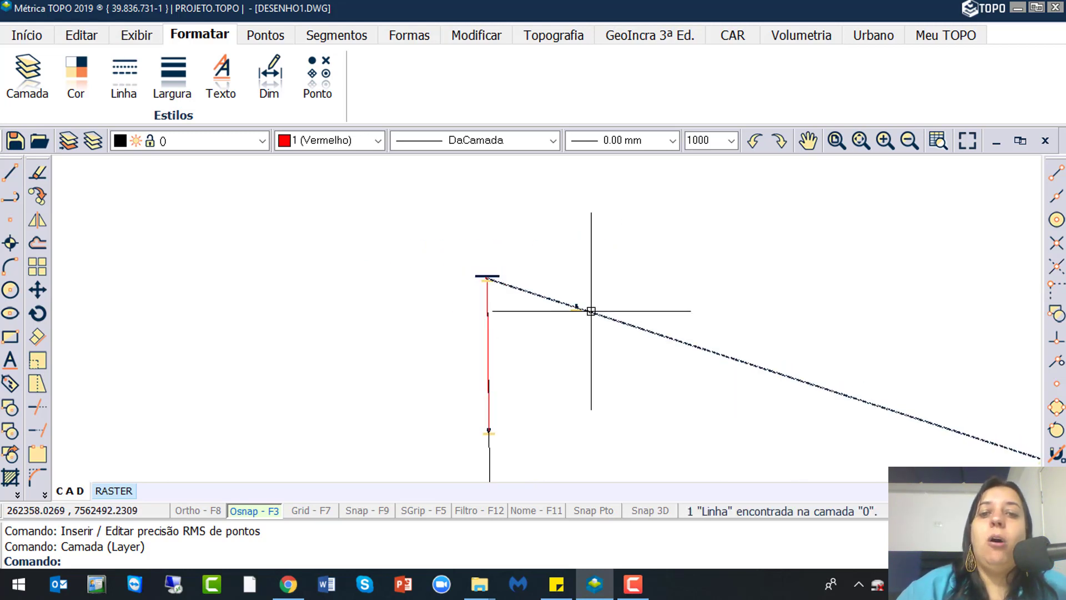
{"action": "scroll", "coordinate": [583, 310], "scroll_direction": "down", "scroll_amount": 4}
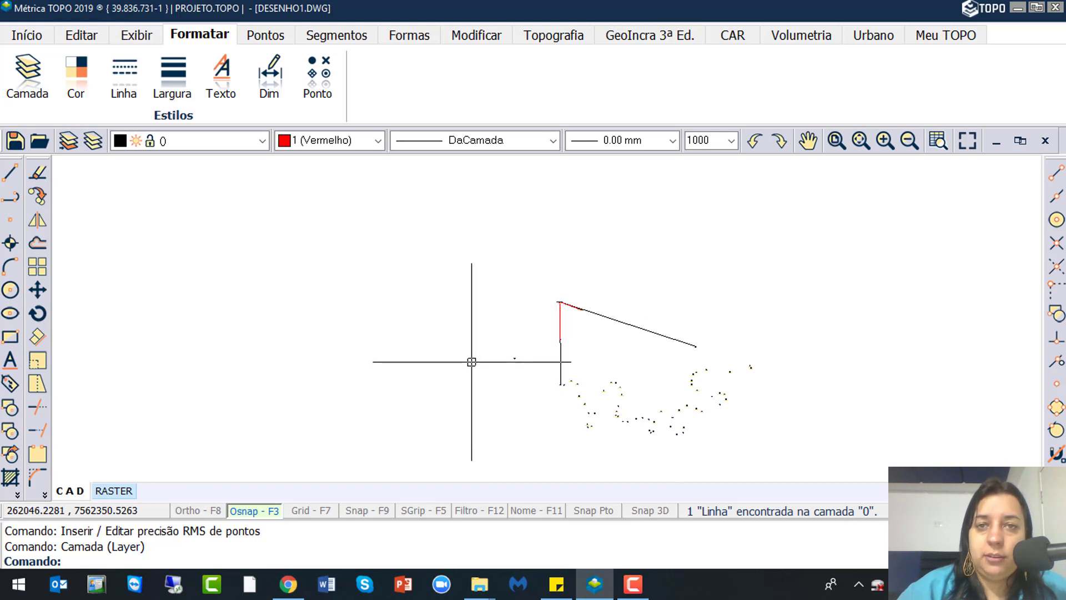
{"action": "scroll", "coordinate": [609, 335], "scroll_direction": "up", "scroll_amount": 4}
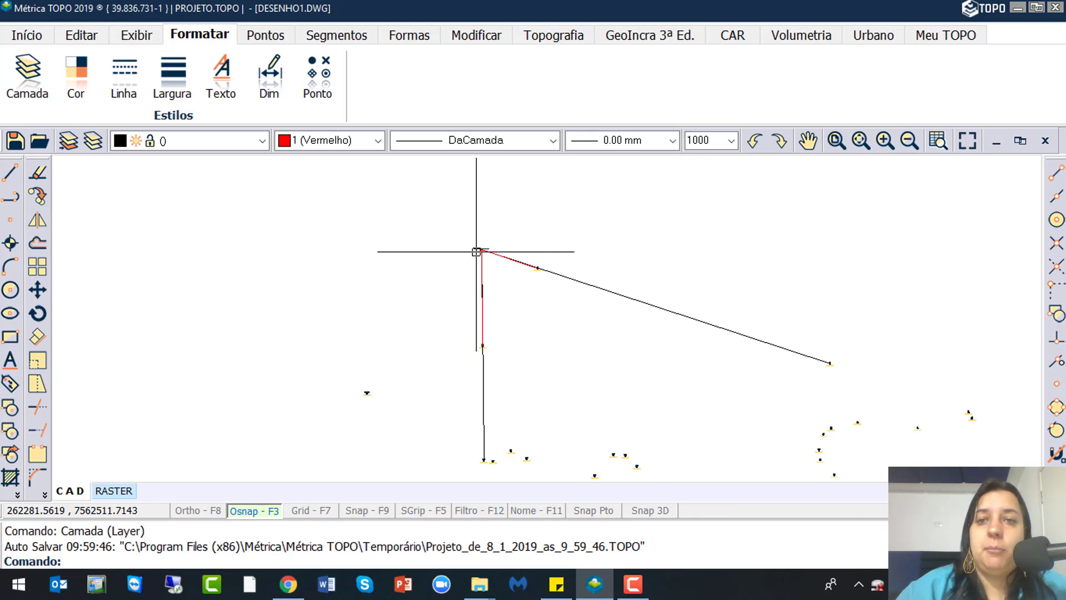
Generate the GeoIncra virtual vertex report for the vertex at the corner of the red polyline
{"action": "left_click", "coordinate": [634, 40]}
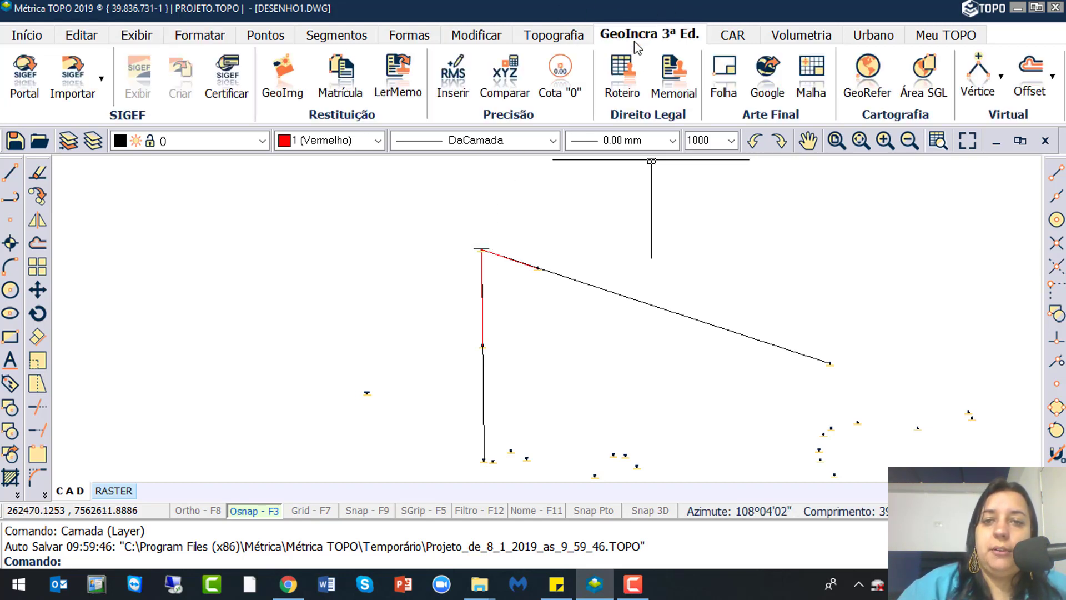
{"action": "left_click", "coordinate": [1000, 90]}
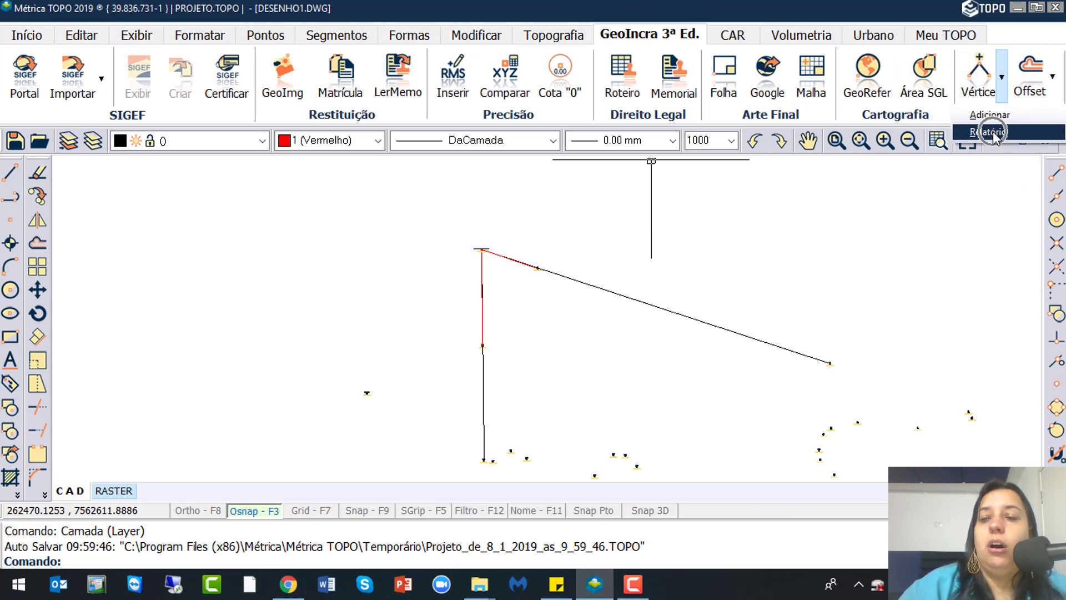
{"action": "left_click", "coordinate": [994, 131]}
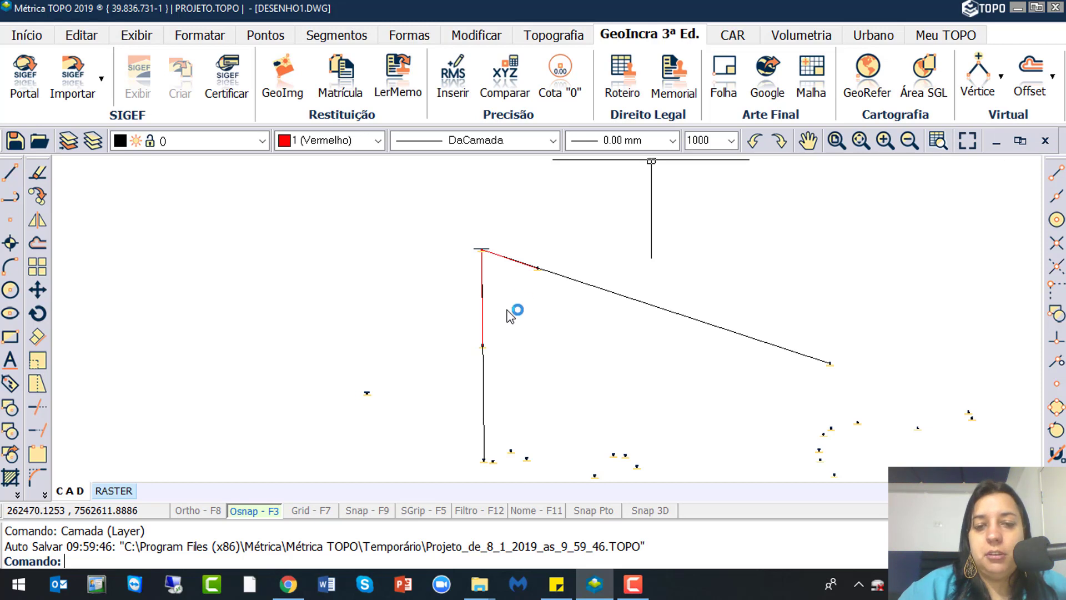
{"action": "left_click", "coordinate": [486, 253]}
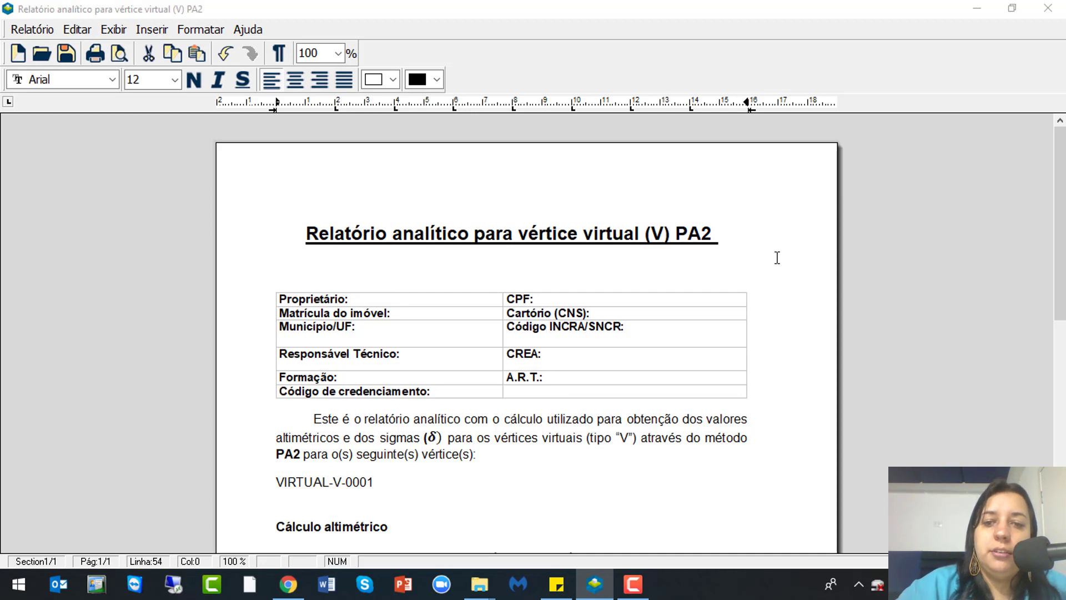
Review the PA2 report's title, property data table, listed vertex and altimetric calculation formula
{"action": "left_click", "coordinate": [572, 240]}
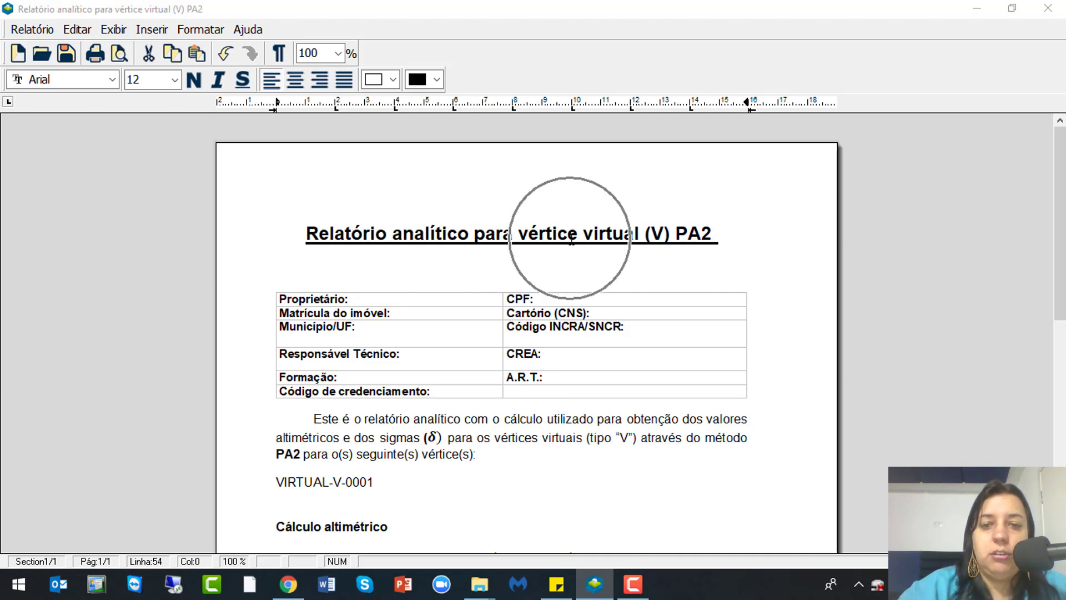
{"action": "left_click", "coordinate": [714, 233]}
{"action": "left_click", "coordinate": [714, 233]}
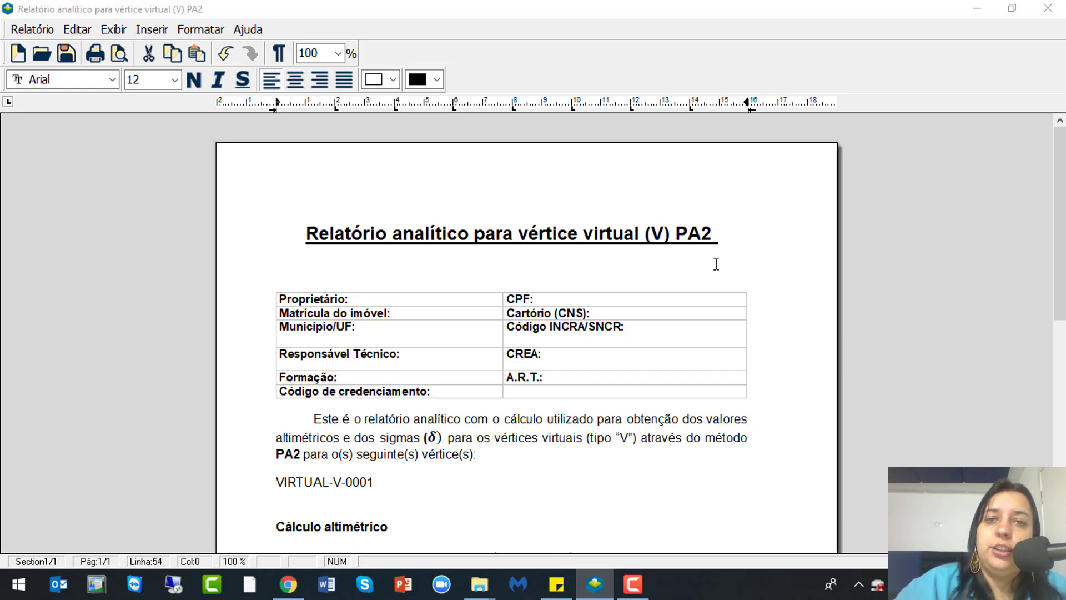
{"action": "scroll", "coordinate": [717, 265], "scroll_direction": "down", "scroll_amount": 3}
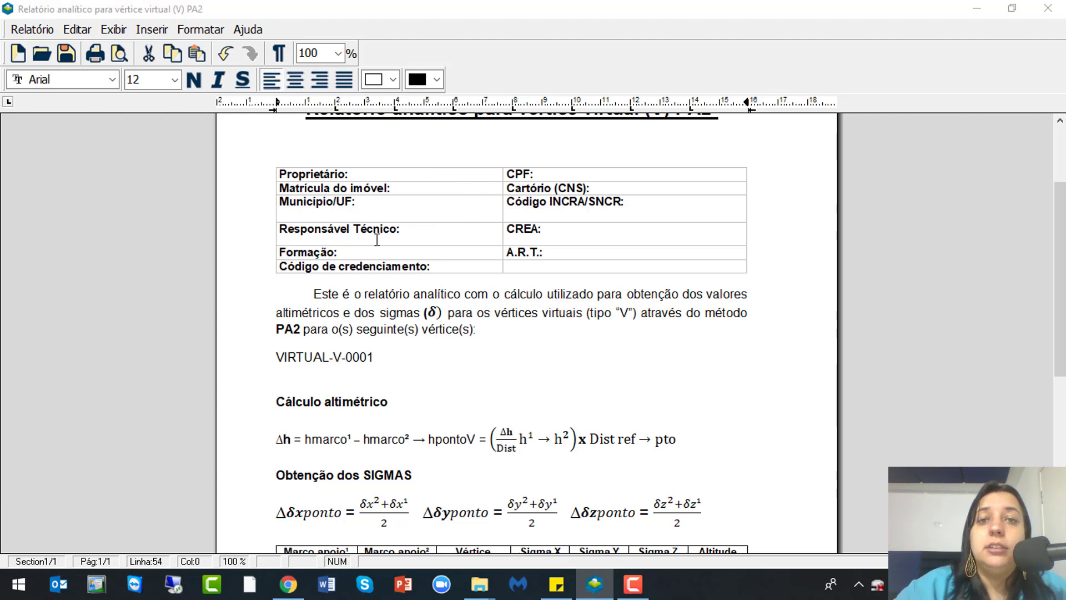
{"action": "scroll", "coordinate": [283, 353], "scroll_direction": "down", "scroll_amount": 3}
{"action": "left_click", "coordinate": [313, 228]}
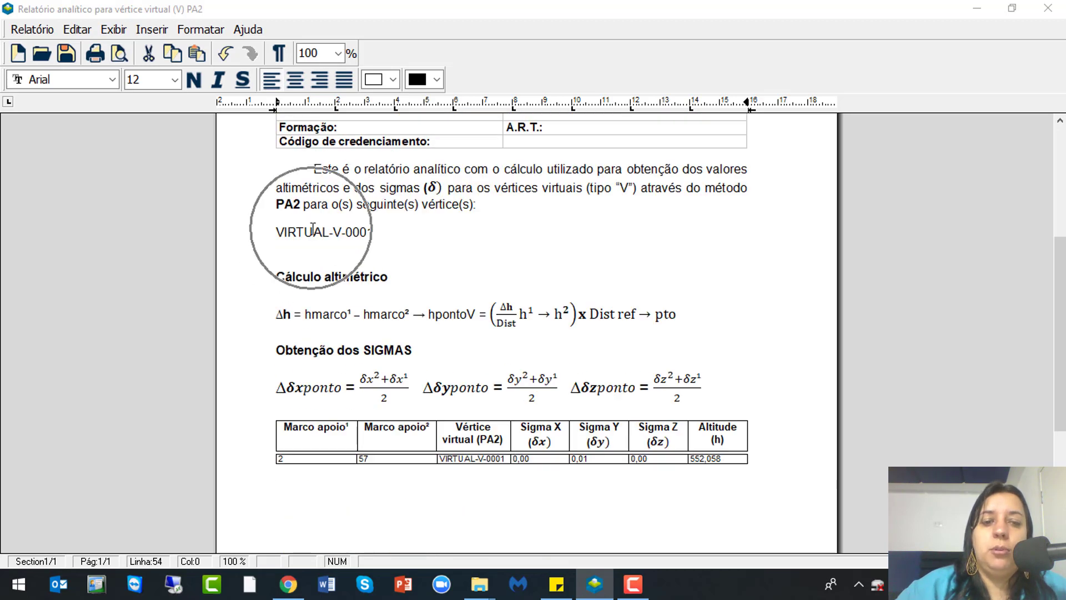
{"action": "left_click", "coordinate": [318, 296]}
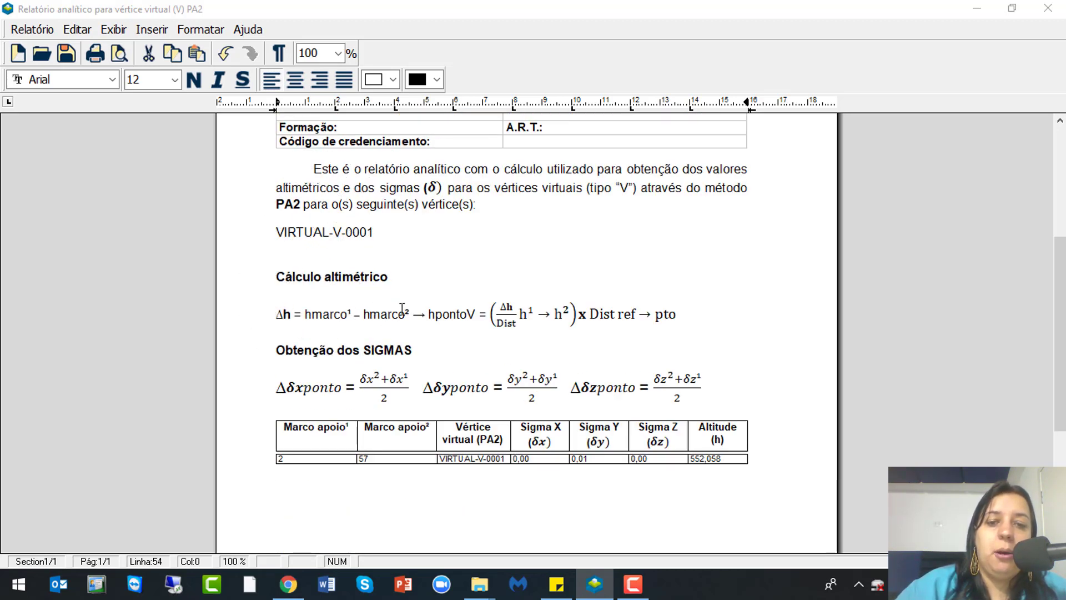
{"action": "left_click", "coordinate": [631, 308]}
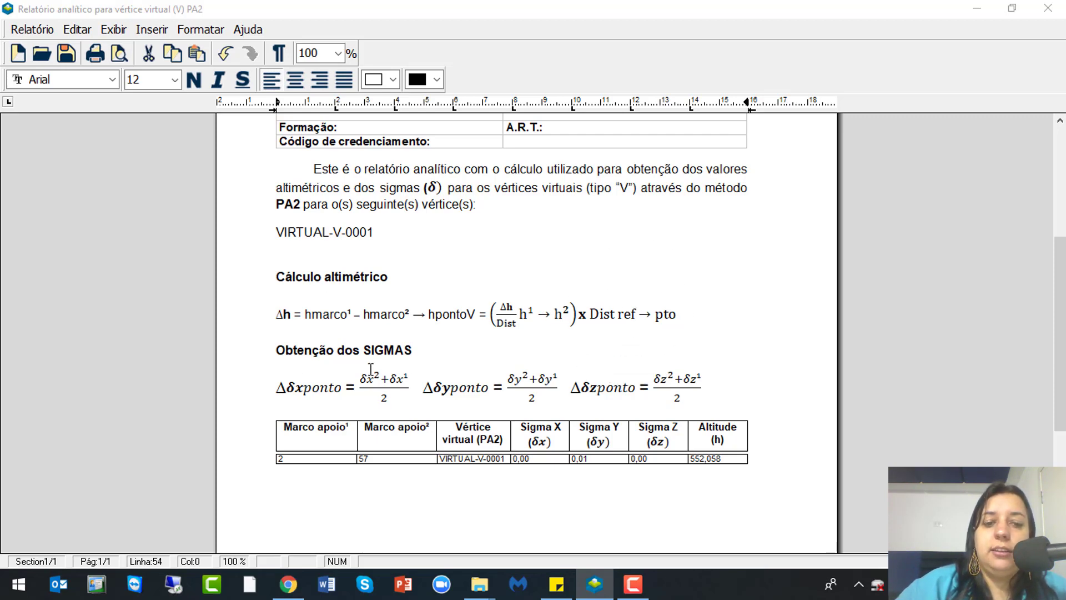
Examine the report's sigma formulas and the table of support marks, sigmas and altitude for VIRTUAL-V-0001
{"action": "scroll", "coordinate": [371, 370], "scroll_direction": "down", "scroll_amount": 3}
{"action": "left_click", "coordinate": [292, 334]}
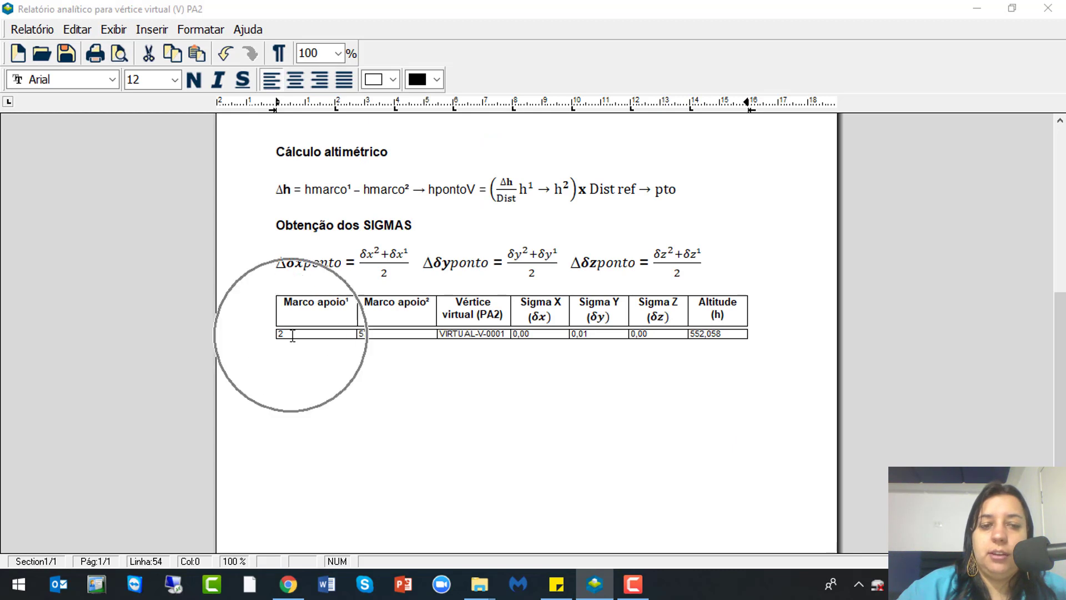
{"action": "key", "text": "ctrl"}
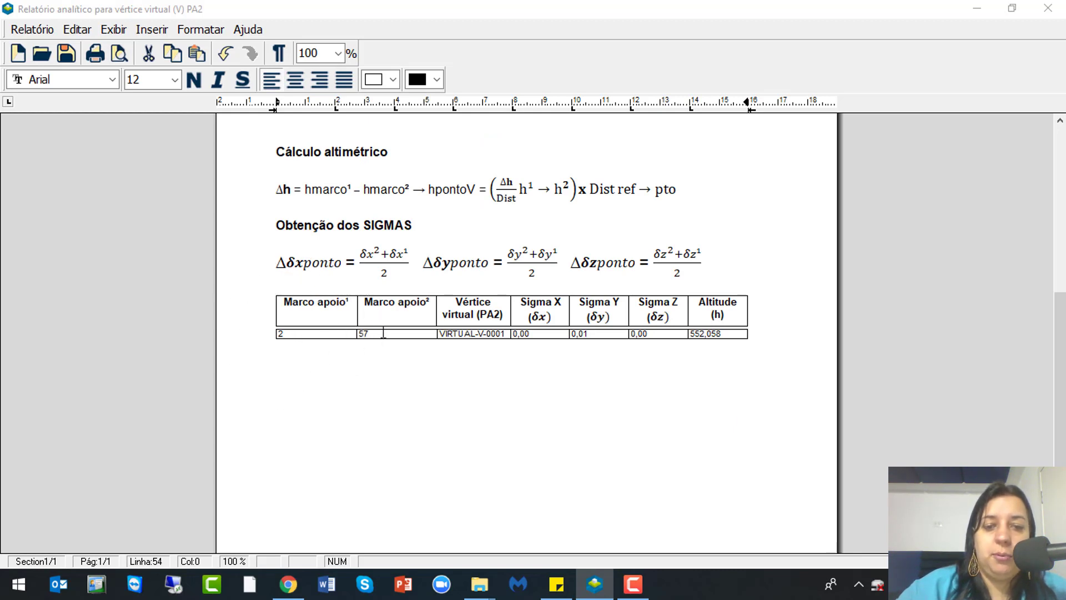
{"action": "key", "text": "ctrl"}
{"action": "key", "text": "ctrl"}
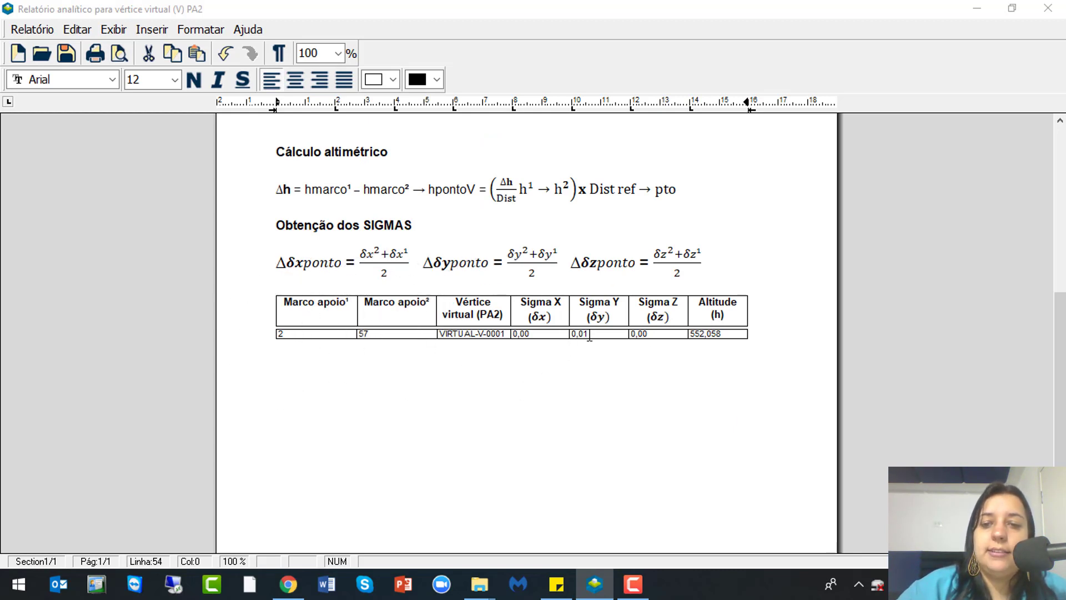
{"action": "key", "text": "ctrl"}
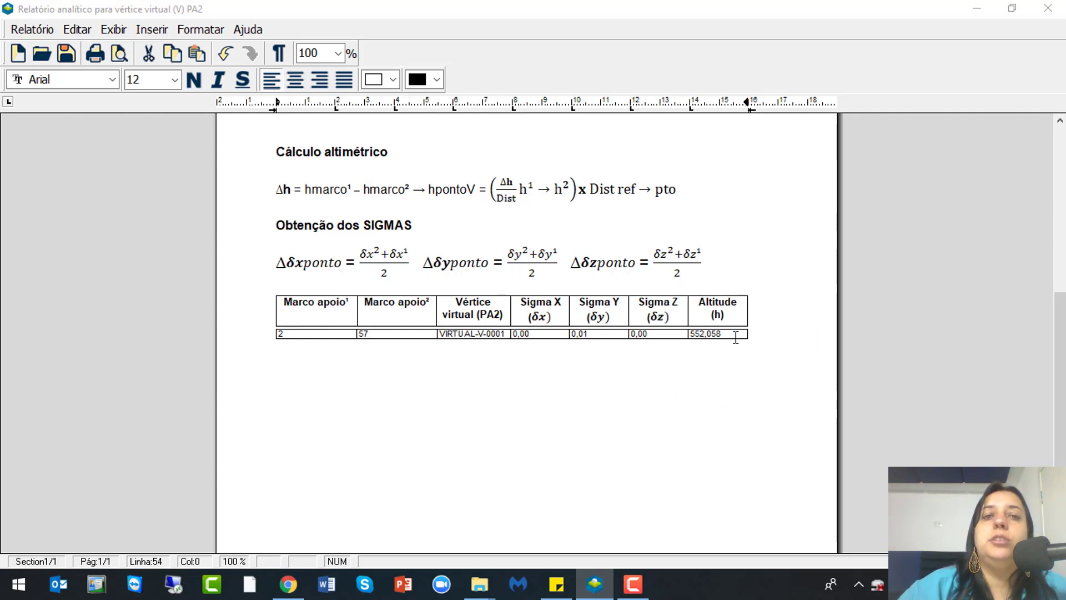
{"action": "scroll", "coordinate": [736, 337], "scroll_direction": "down", "scroll_amount": 3}
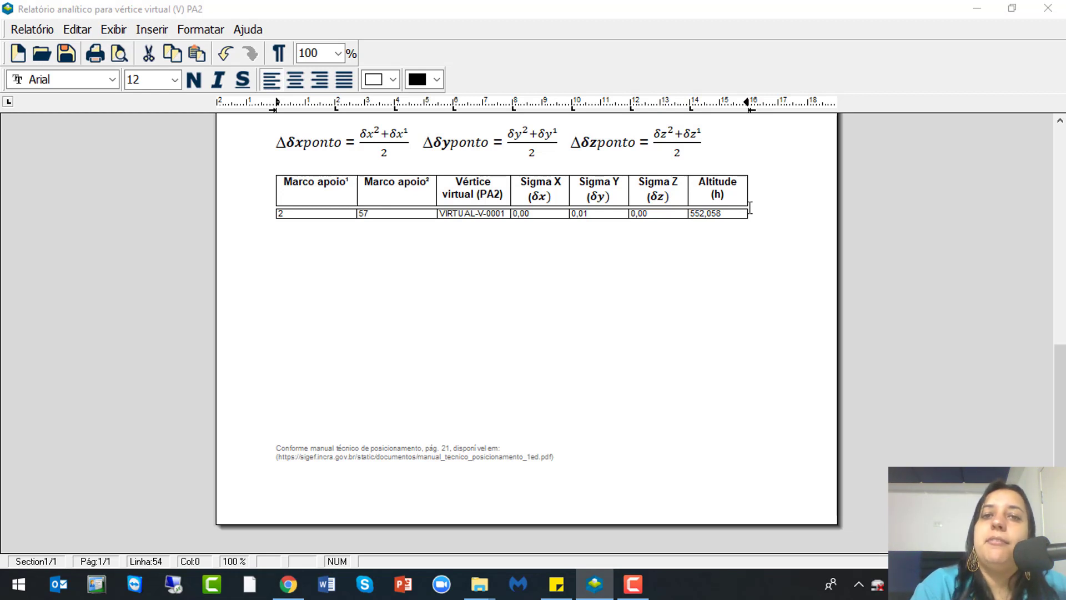
Save the report to the desktop (Área de Trabalho) as the Word document Relatório PA2 and close it
{"action": "left_click", "coordinate": [33, 30]}
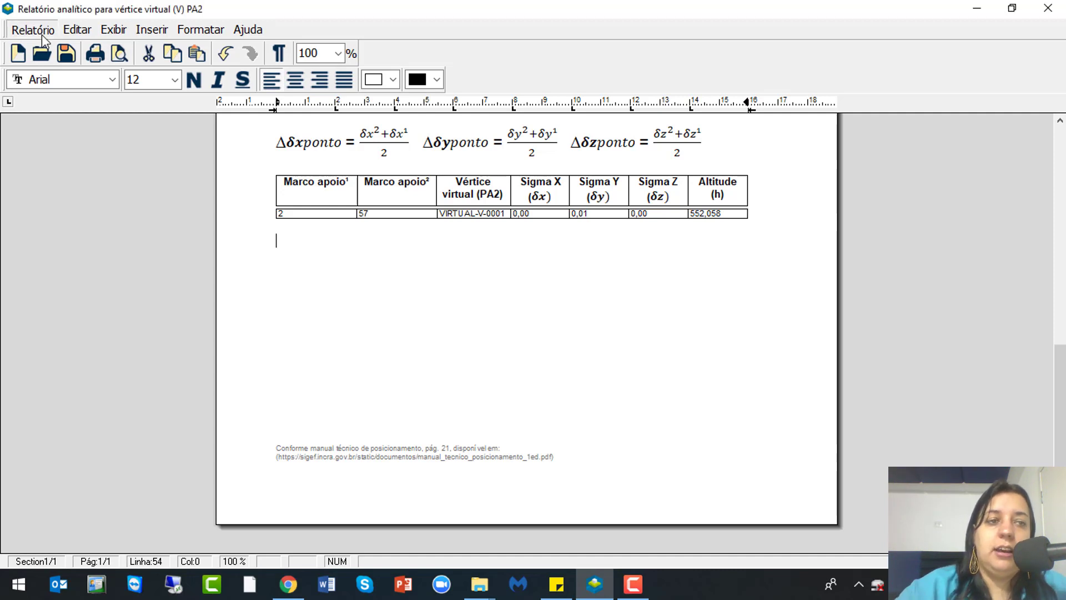
{"action": "left_click", "coordinate": [70, 122]}
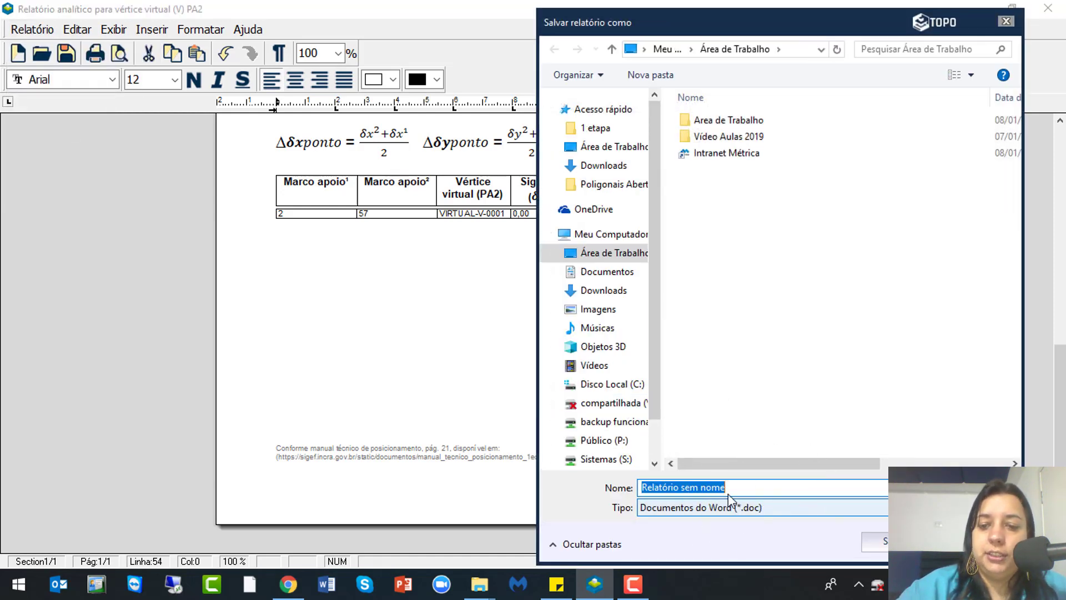
{"action": "left_click_drag", "start_coordinate": [726, 488], "coordinate": [682, 487]}
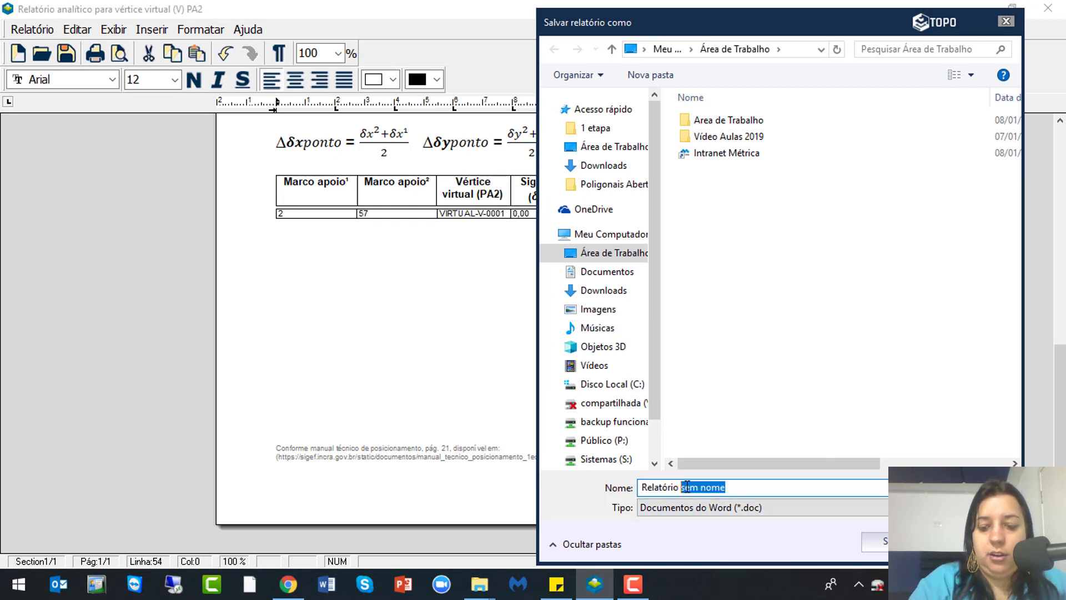
{"action": "type", "text": "PA2"}
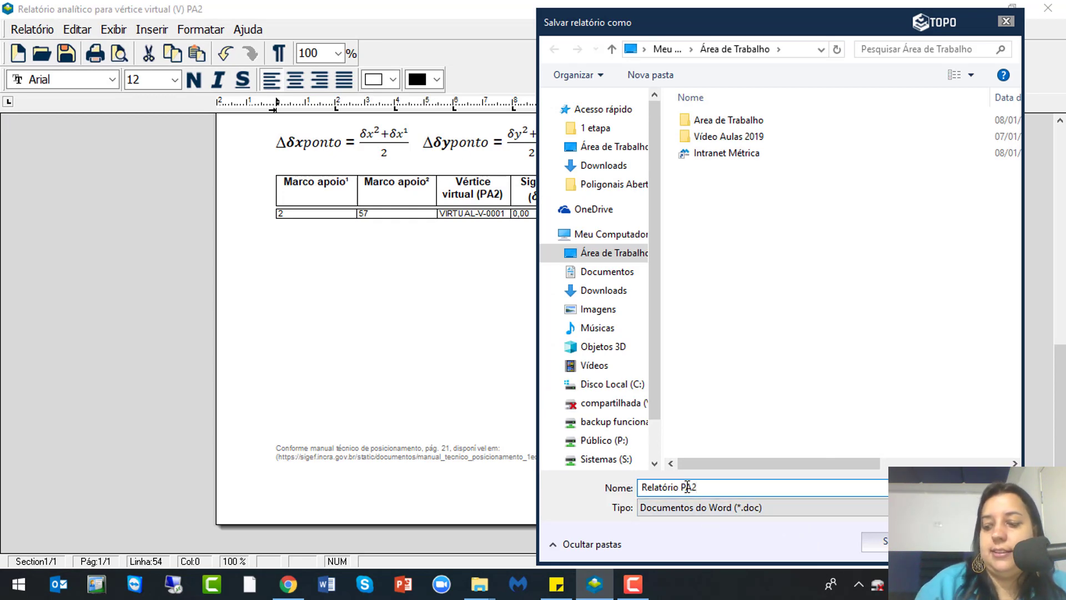
{"action": "key", "text": "Return"}
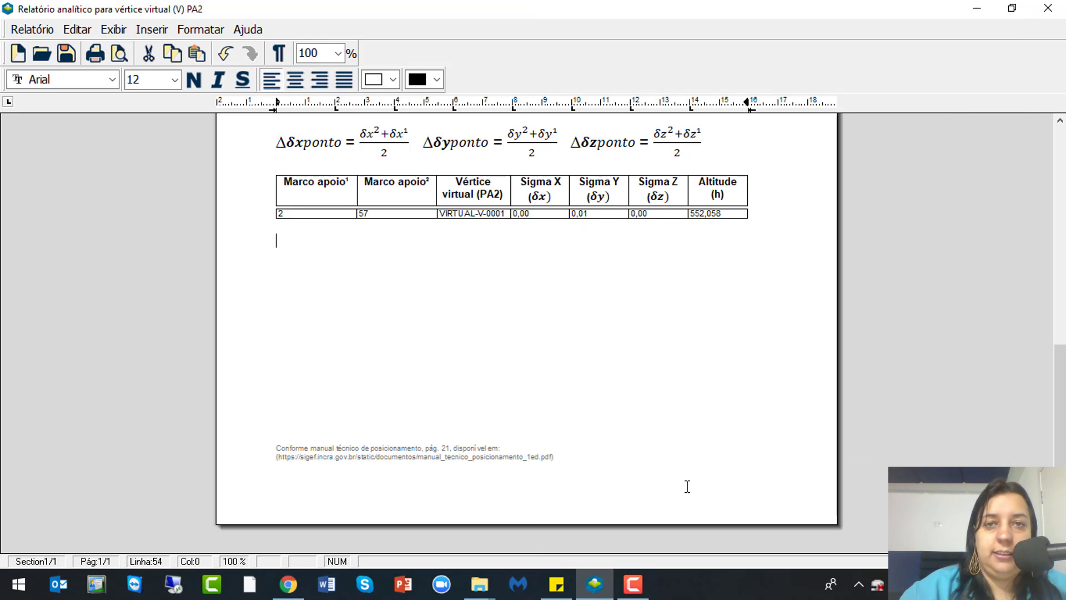
{"action": "left_click", "coordinate": [1048, 7]}
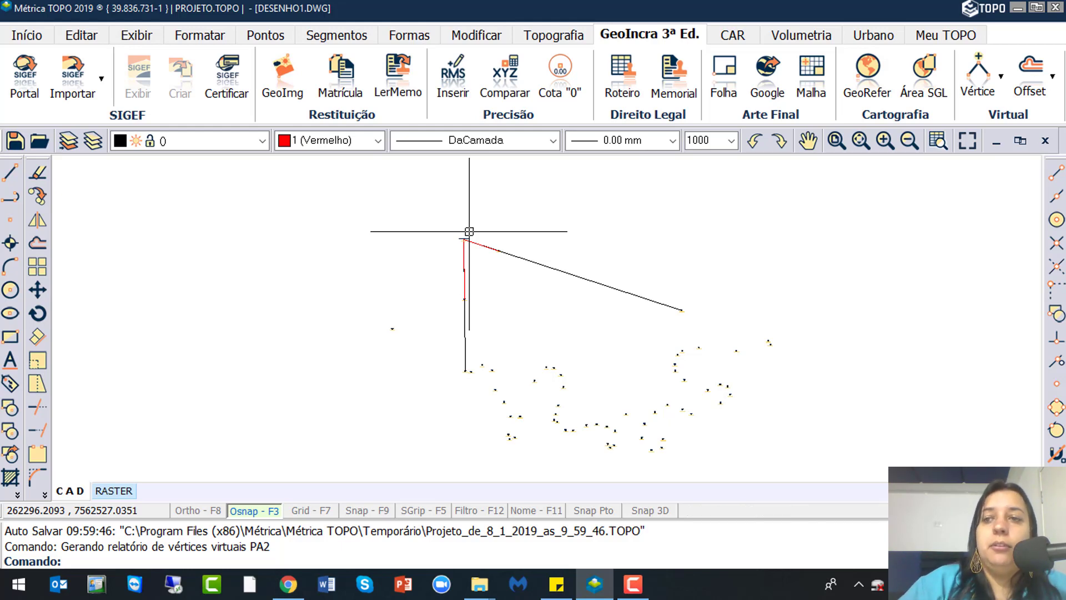
Erase the red polyline and the two boundary lines, keeping the survey points
{"action": "left_click", "coordinate": [1042, 84]}
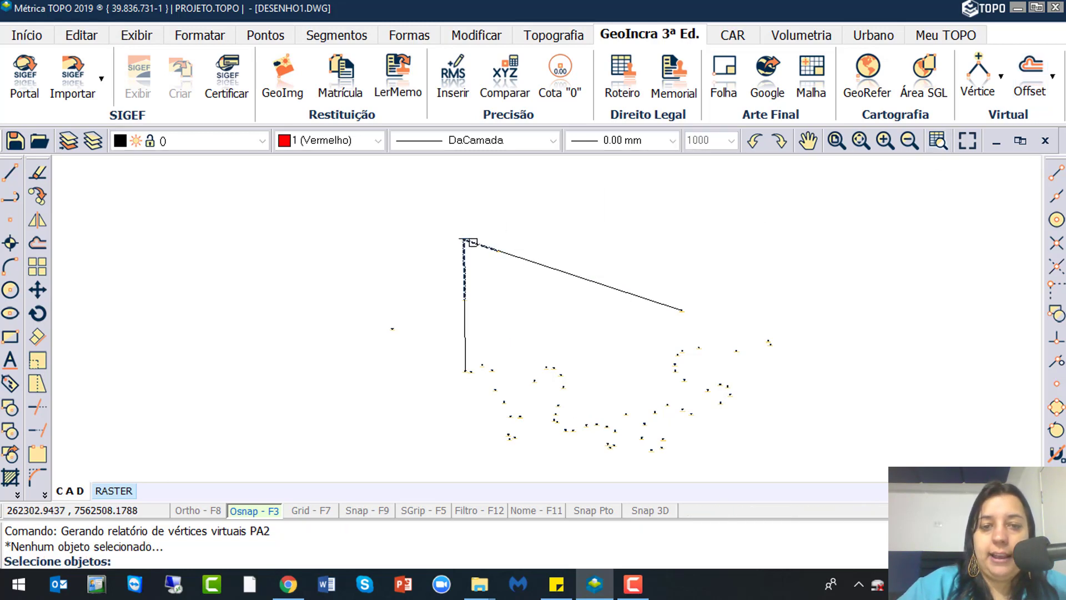
{"action": "left_click", "coordinate": [474, 245]}
{"action": "left_click", "coordinate": [541, 258]}
{"action": "left_click", "coordinate": [517, 269]}
{"action": "right_click", "coordinate": [445, 255]}
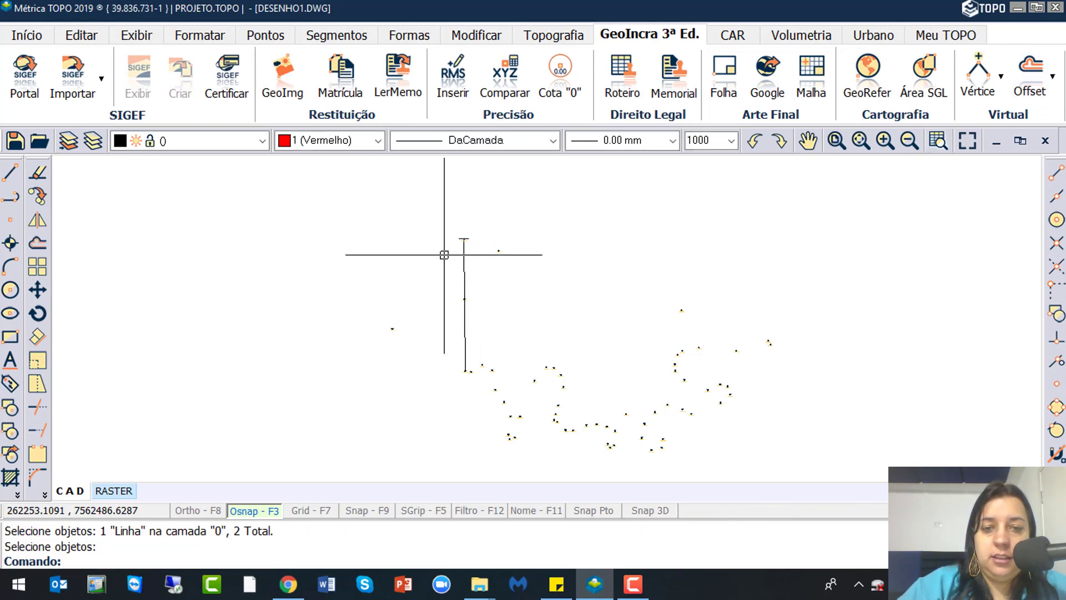
{"action": "right_click", "coordinate": [444, 255]}
{"action": "left_click", "coordinate": [464, 266]}
{"action": "right_click", "coordinate": [464, 265]}
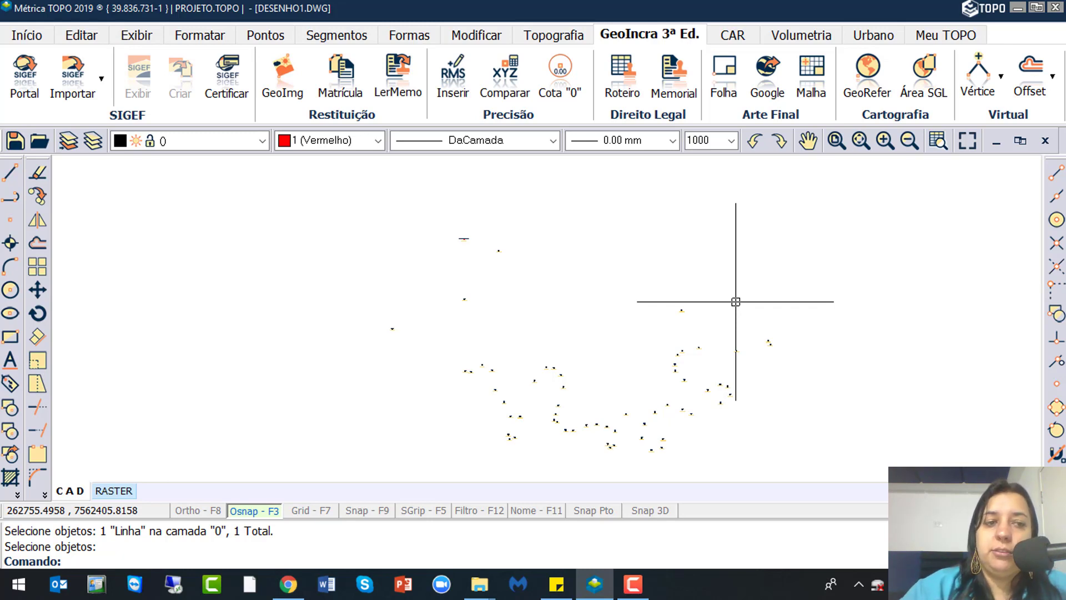
Set the drawing colour to DaCamada and draw a polyline from the point just southeast of the virtual vertex through two points farther southeast
{"action": "left_click", "coordinate": [320, 142]}
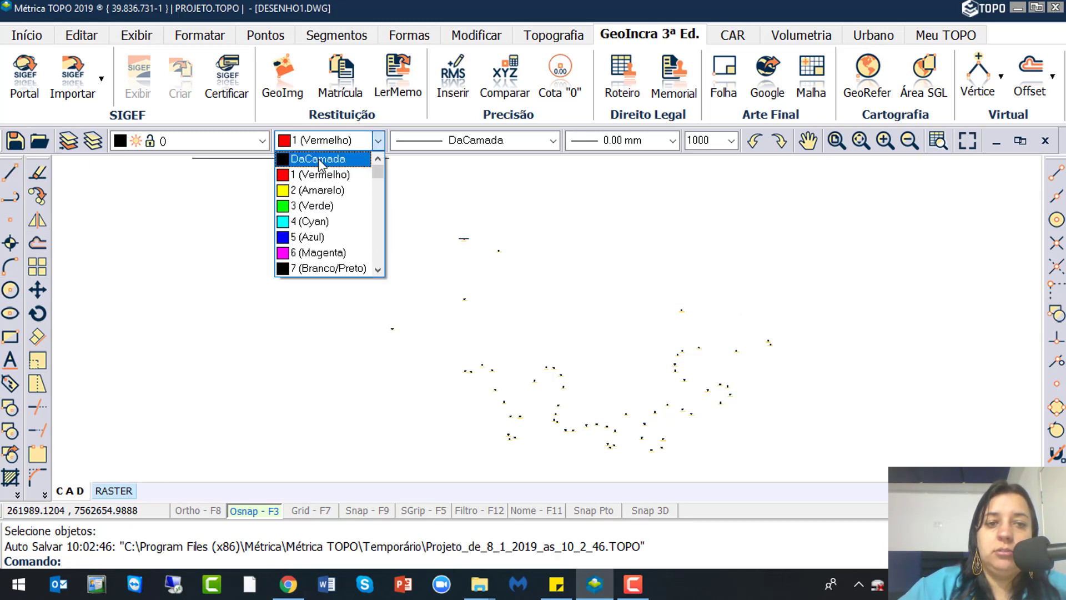
{"action": "left_click", "coordinate": [319, 160]}
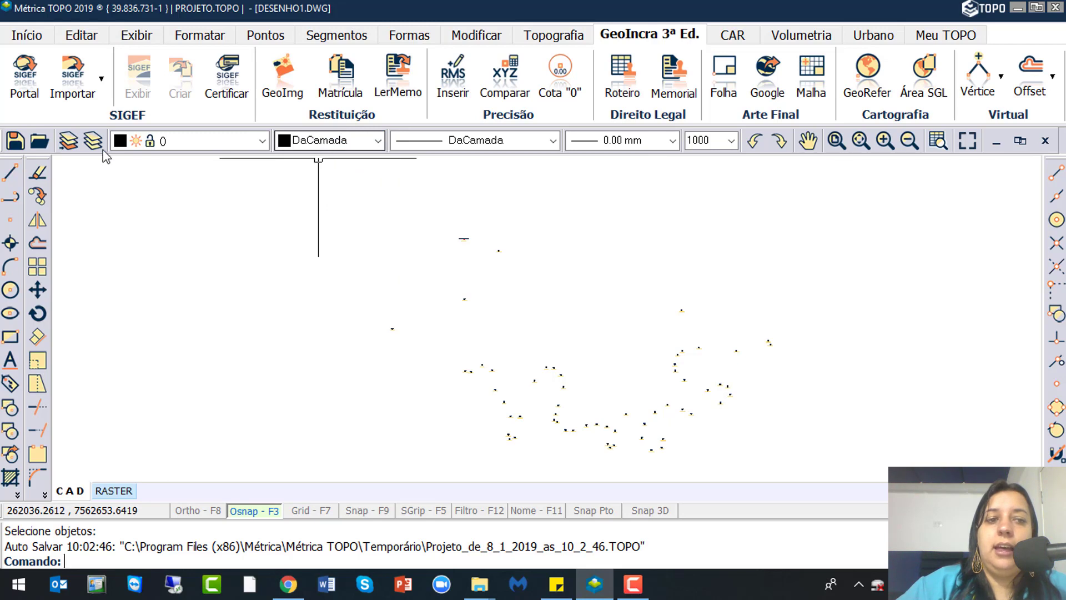
{"action": "left_click", "coordinate": [10, 197]}
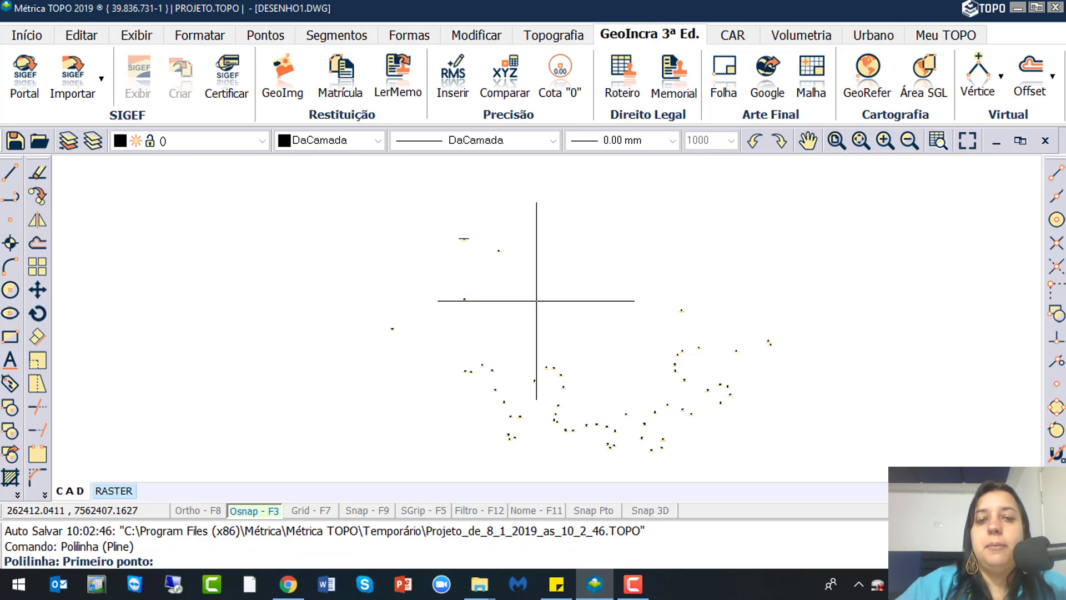
{"action": "left_click", "coordinate": [499, 251]}
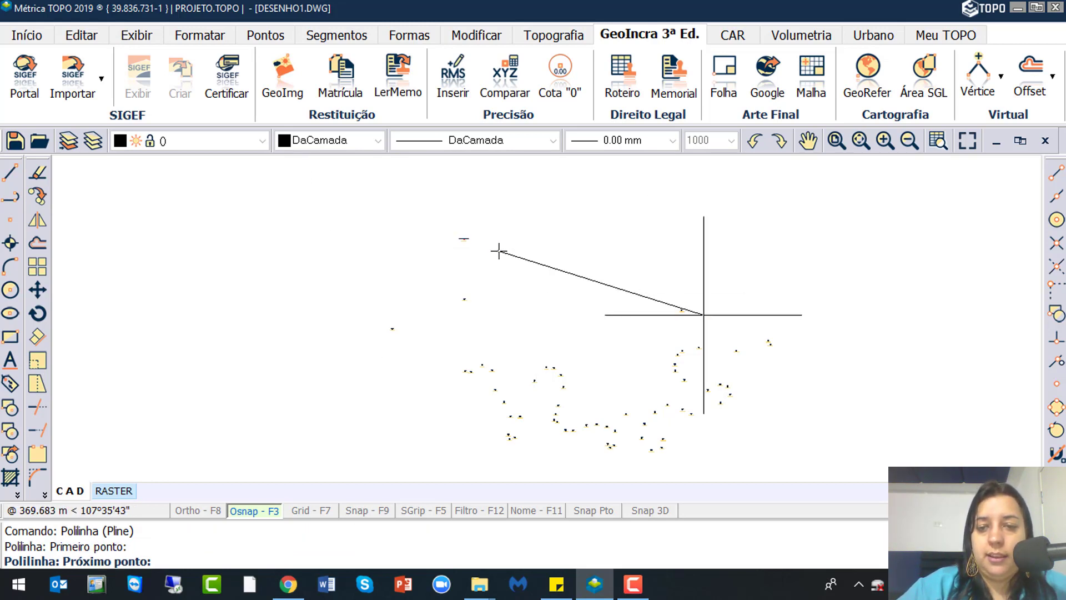
{"action": "left_click", "coordinate": [681, 309]}
{"action": "left_click", "coordinate": [768, 340]}
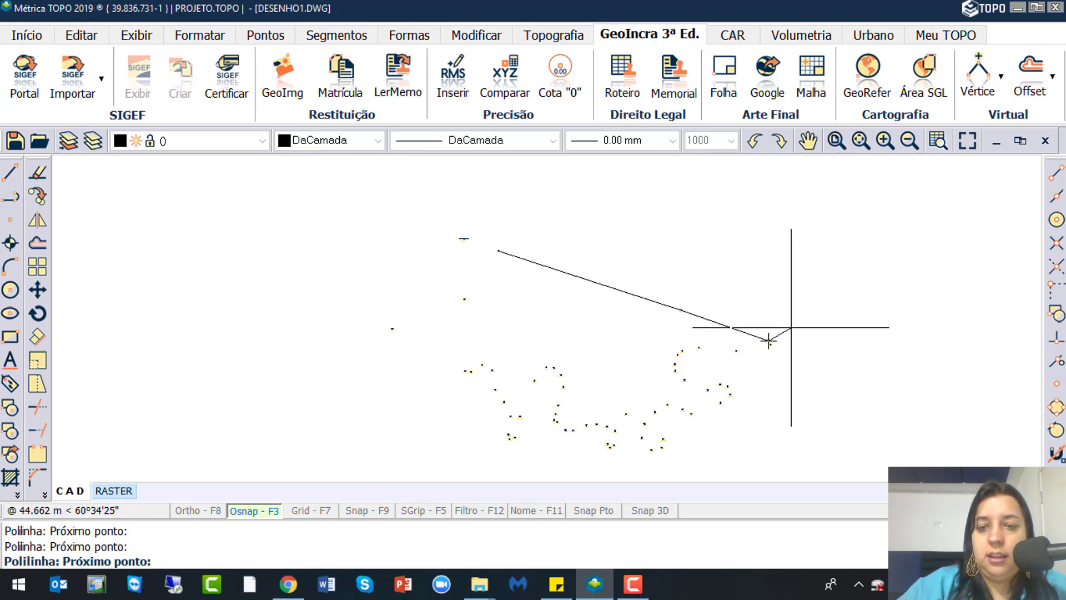
{"action": "key", "text": "Escape"}
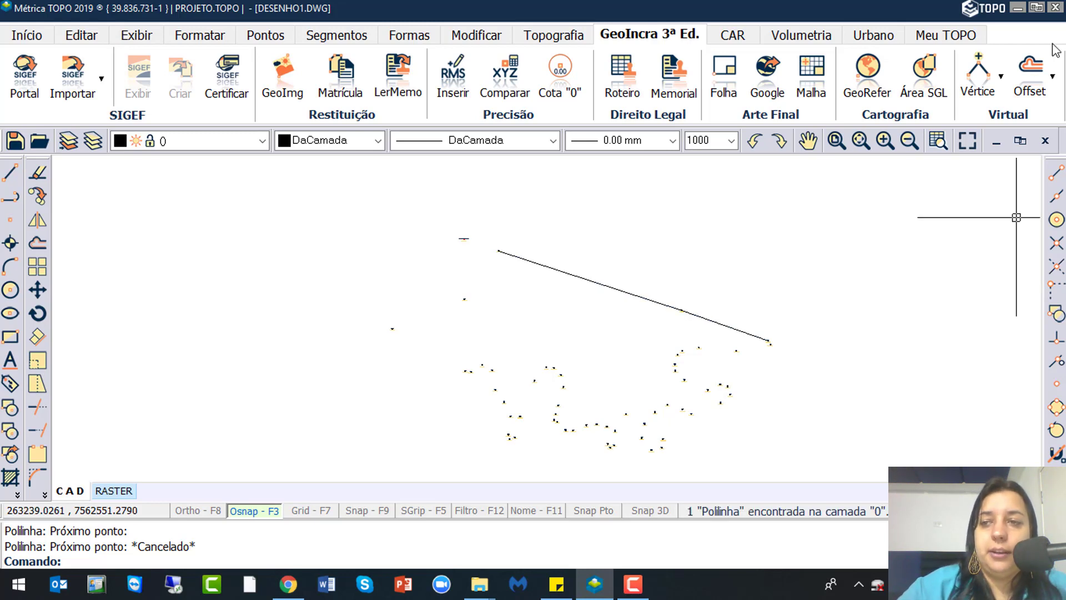
Generate a virtual parallel 5 m to the southwest of the long polyline, cloning its points and elevations (Clonar Pontos e Cotas)
{"action": "left_click", "coordinate": [1052, 96]}
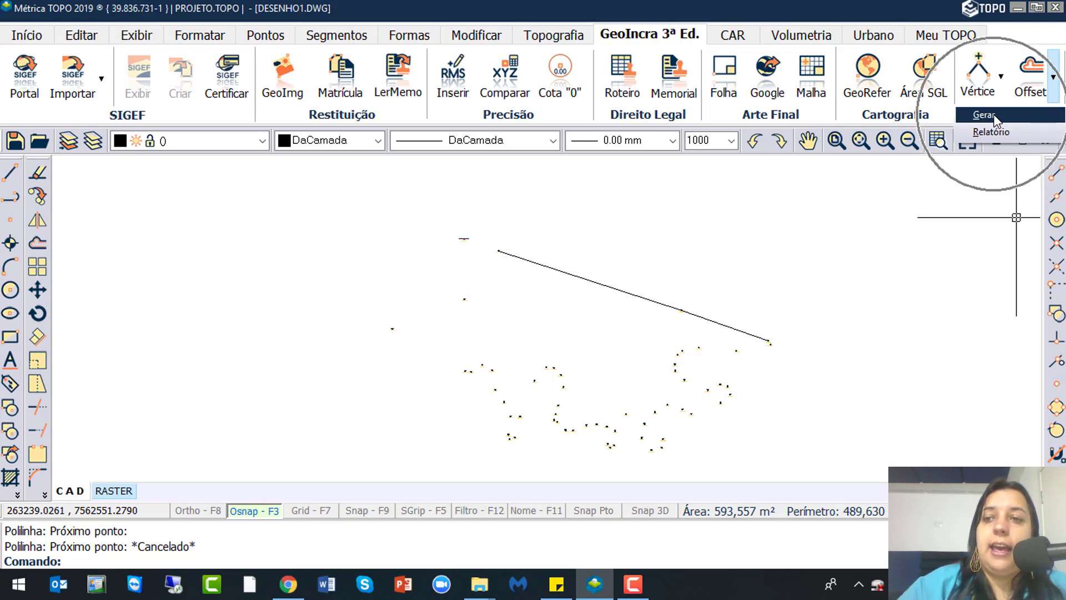
{"action": "left_click", "coordinate": [994, 116]}
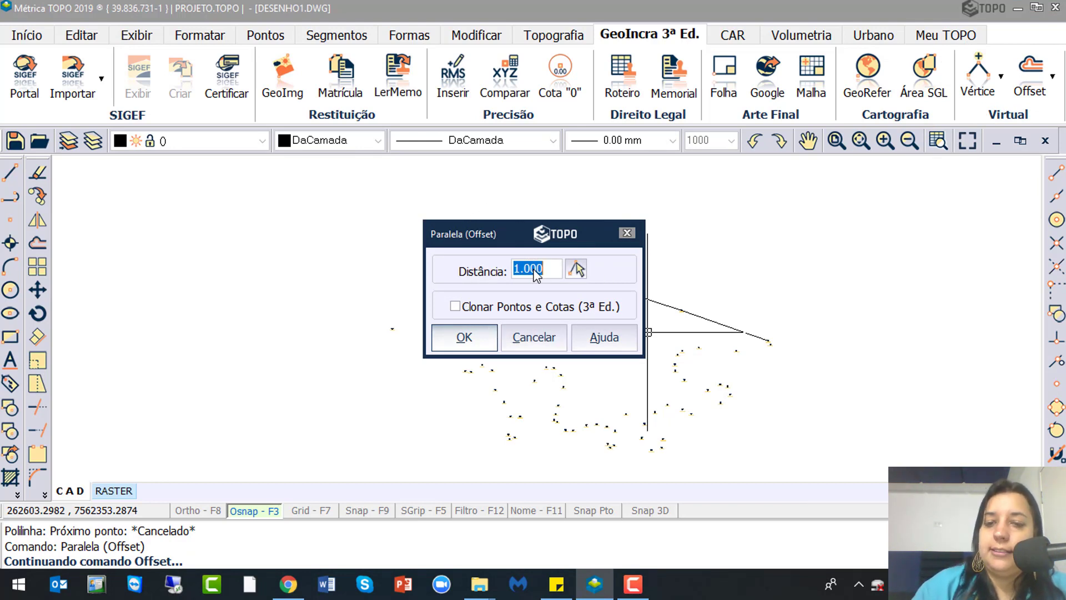
{"action": "type", "text": "5"}
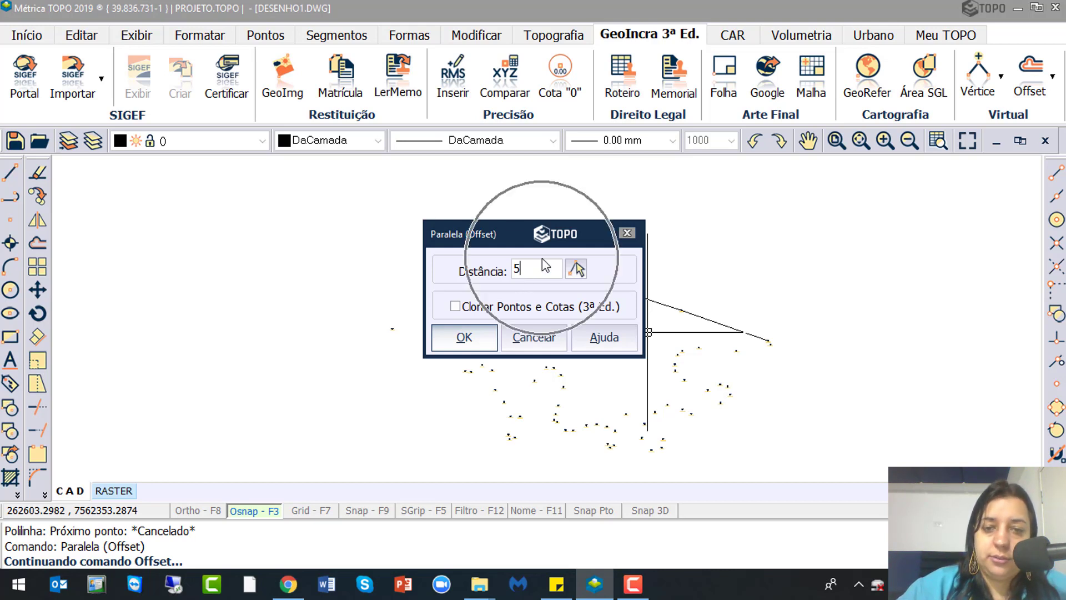
{"action": "left_click", "coordinate": [470, 309]}
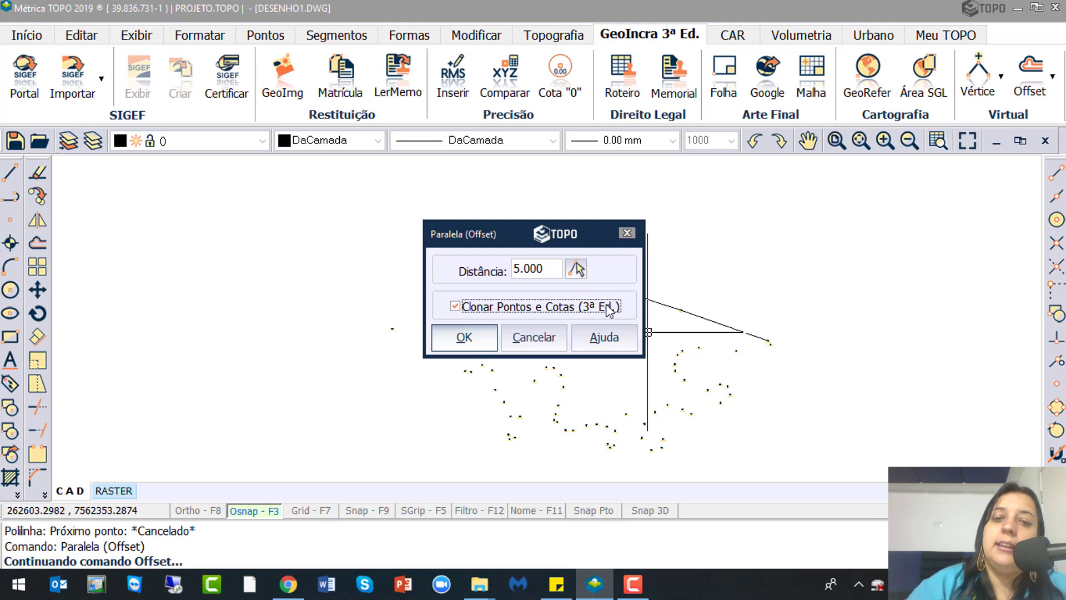
{"action": "left_click", "coordinate": [464, 337]}
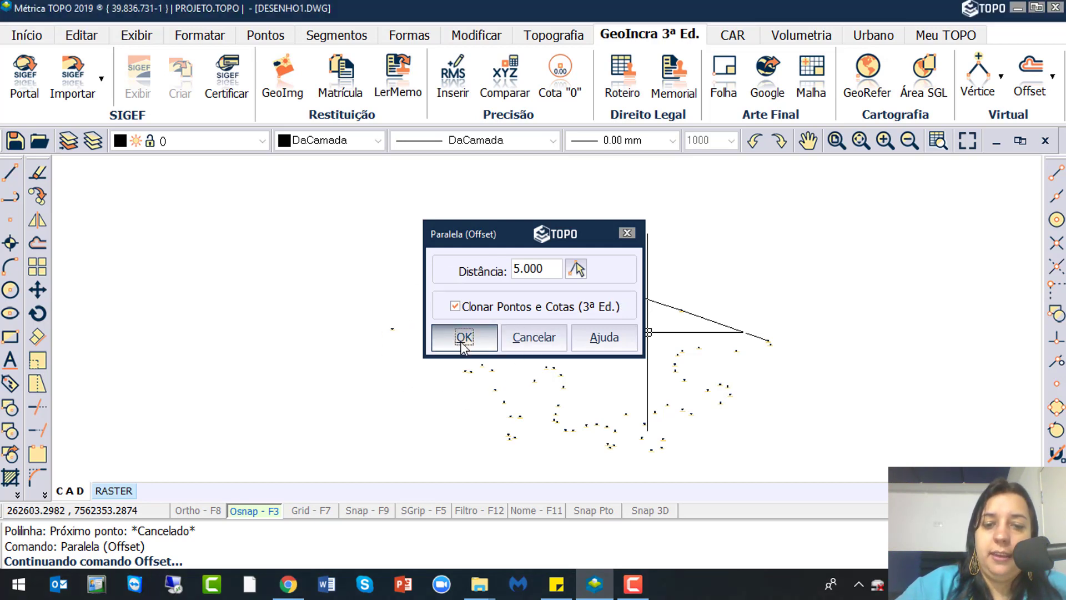
{"action": "left_click", "coordinate": [547, 268]}
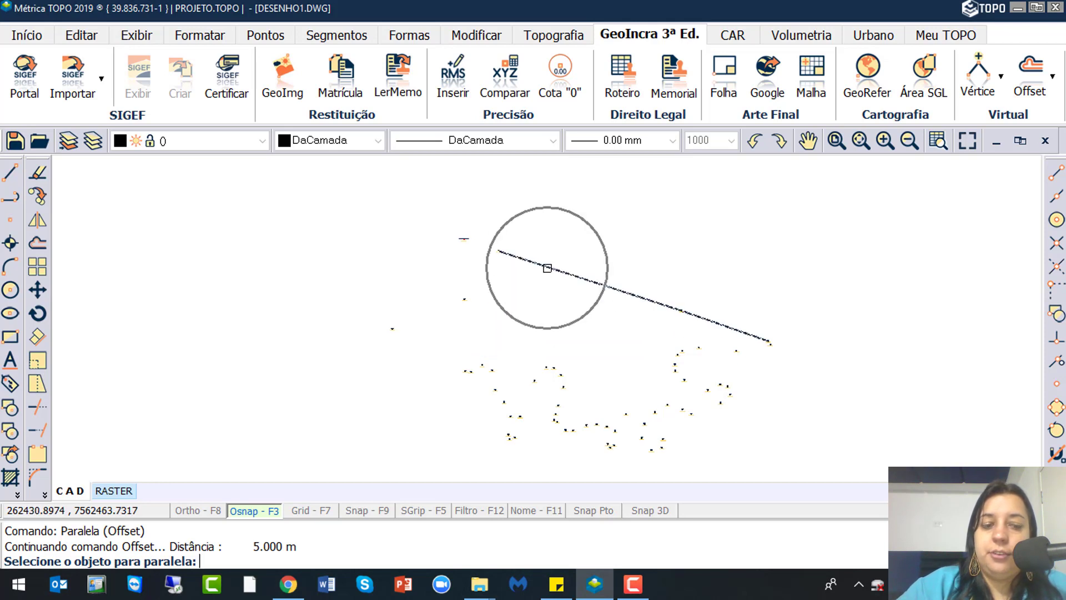
{"action": "key", "text": "ctrl"}
{"action": "key", "text": "ctrl"}
{"action": "key", "text": "ctrl"}
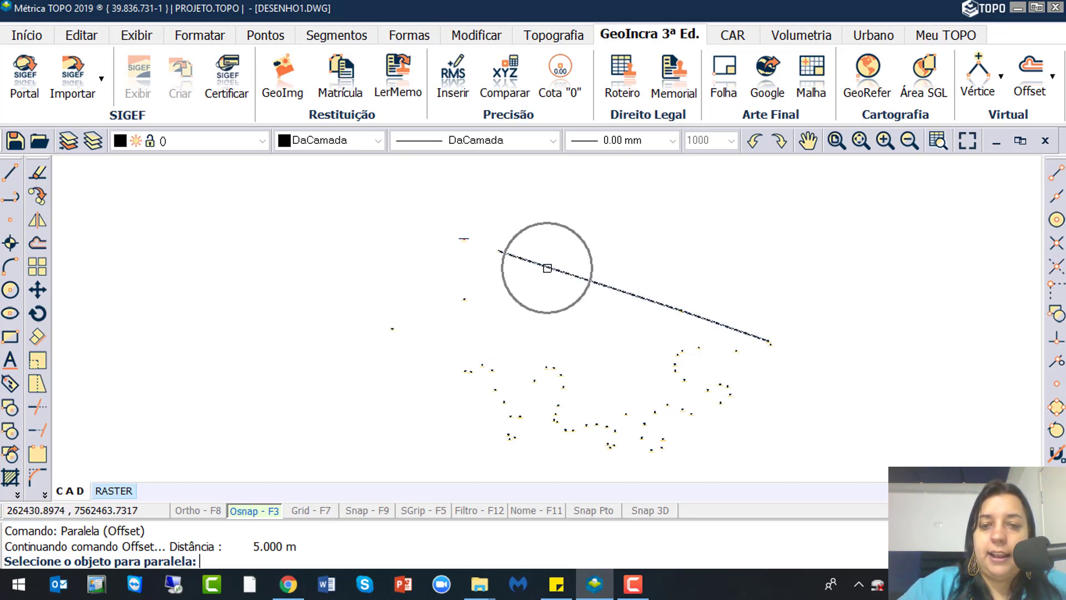
{"action": "left_click", "coordinate": [547, 268]}
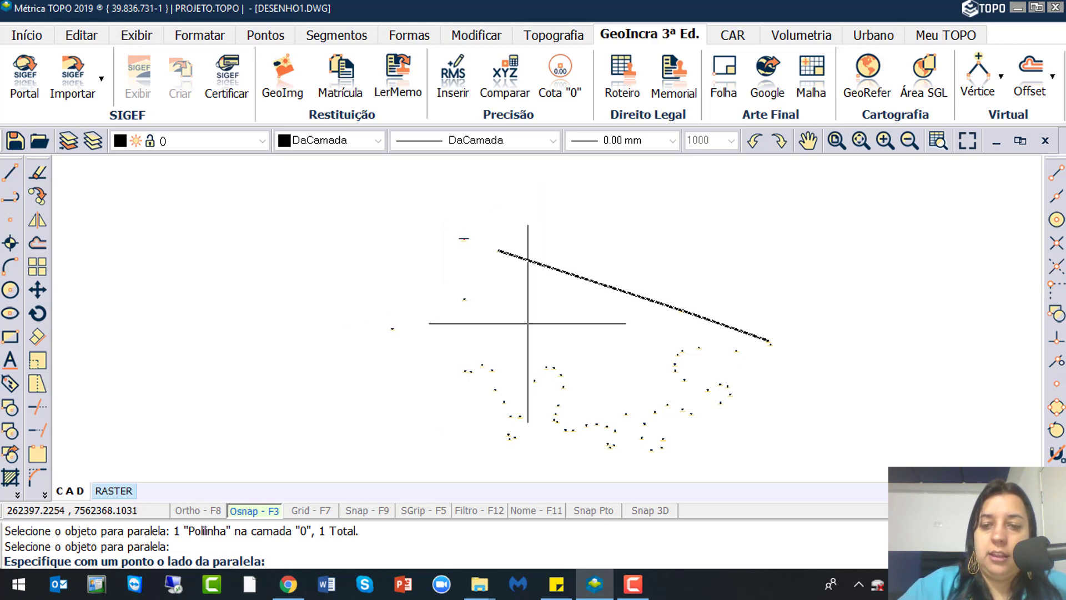
{"action": "key", "text": "ctrl"}
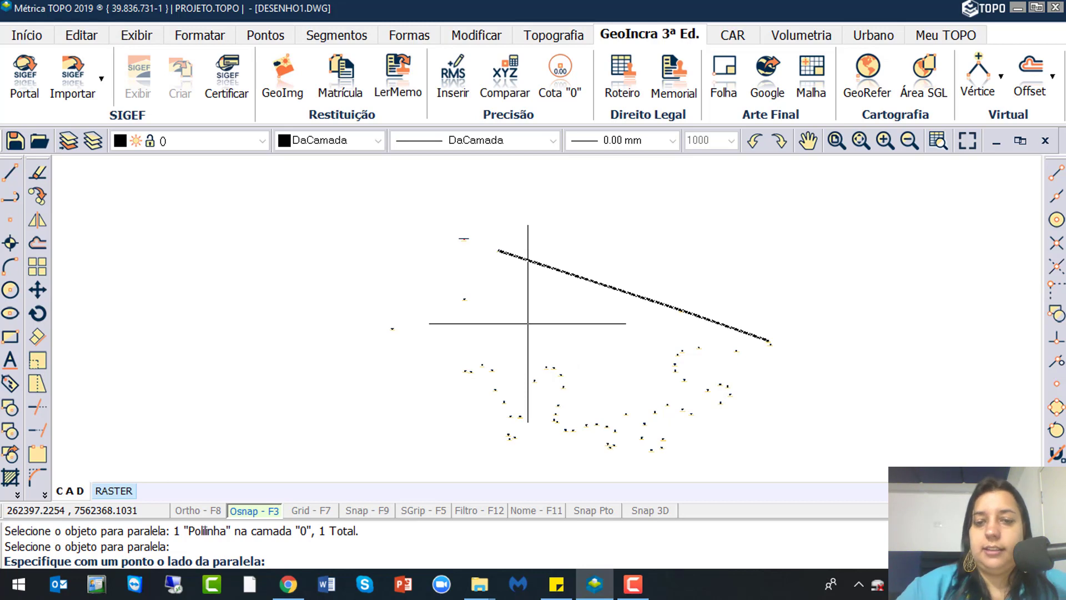
{"action": "left_click", "coordinate": [528, 323]}
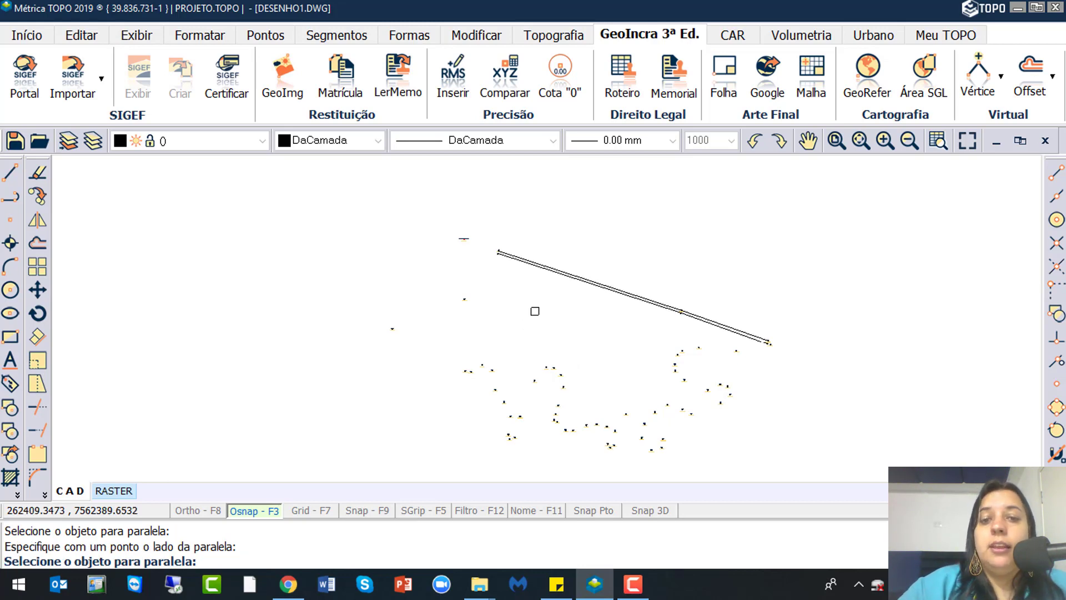
{"action": "key", "text": "Escape"}
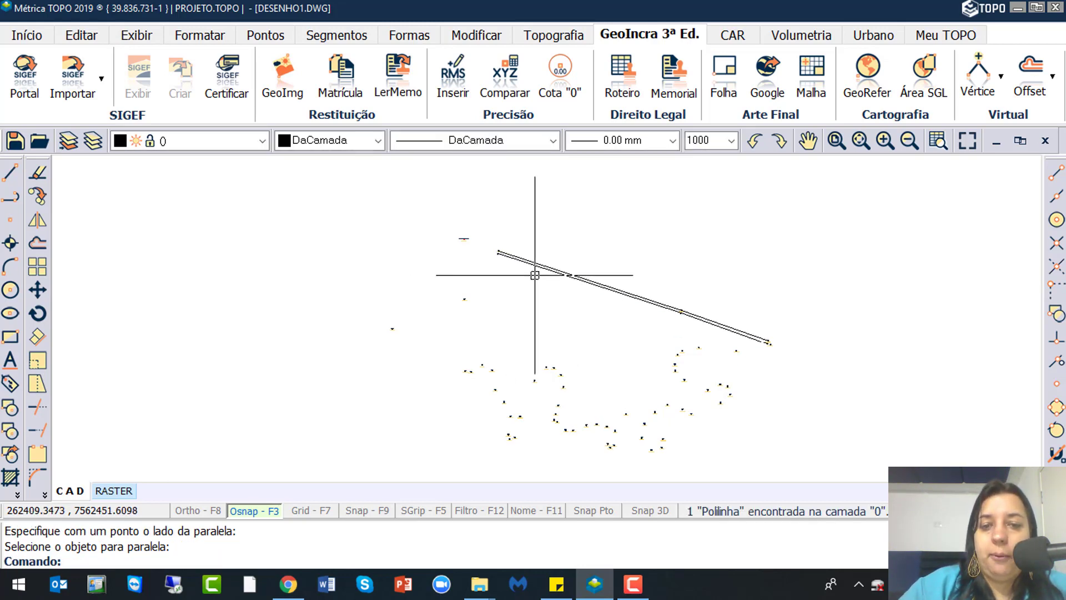
Examine the original and cloned points 2 and 4 at the ends of the two parallel lines, and neighbouring point 5
{"action": "scroll", "coordinate": [489, 250], "scroll_direction": "up", "scroll_amount": 5}
{"action": "scroll", "coordinate": [389, 239], "scroll_direction": "up", "scroll_amount": 4}
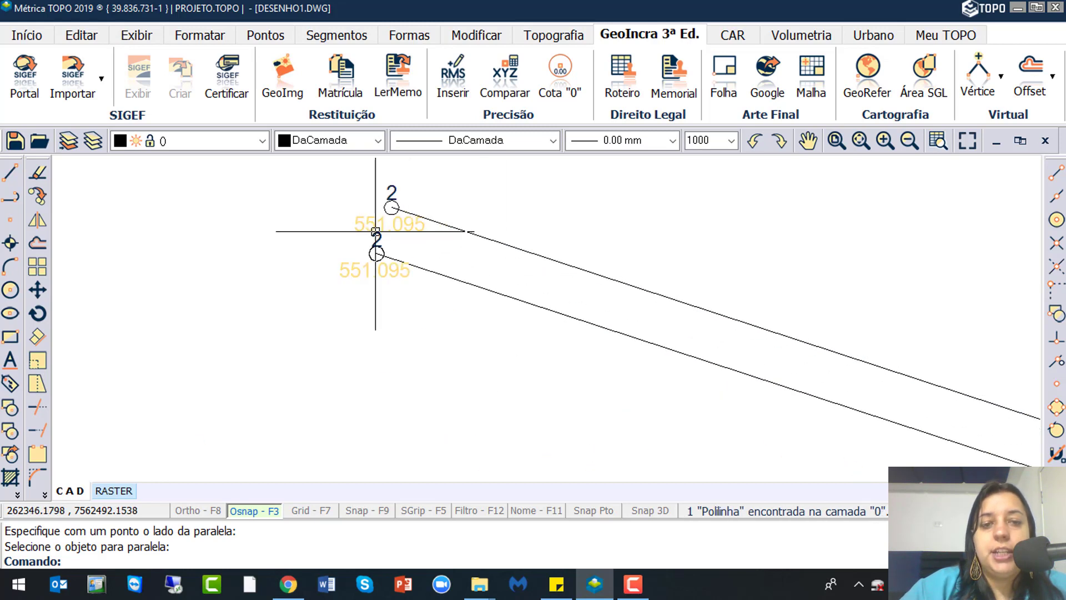
{"action": "scroll", "coordinate": [381, 257], "scroll_direction": "down", "scroll_amount": 5}
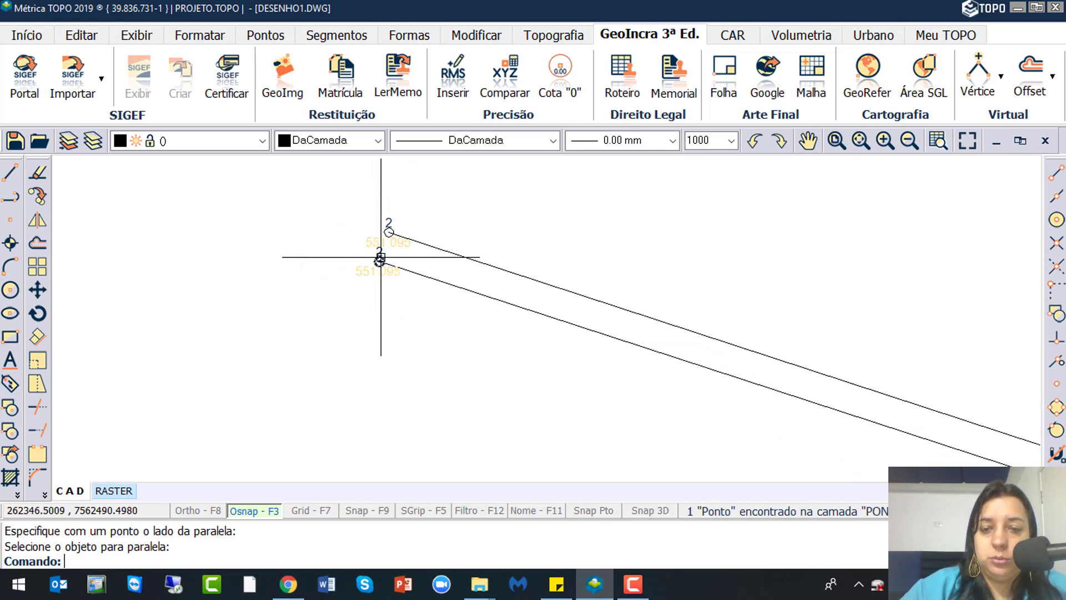
{"action": "scroll", "coordinate": [850, 414], "scroll_direction": "up", "scroll_amount": 4}
{"action": "scroll", "coordinate": [855, 352], "scroll_direction": "down", "scroll_amount": 5}
{"action": "scroll", "coordinate": [963, 393], "scroll_direction": "up", "scroll_amount": 4}
{"action": "scroll", "coordinate": [825, 332], "scroll_direction": "up", "scroll_amount": 4}
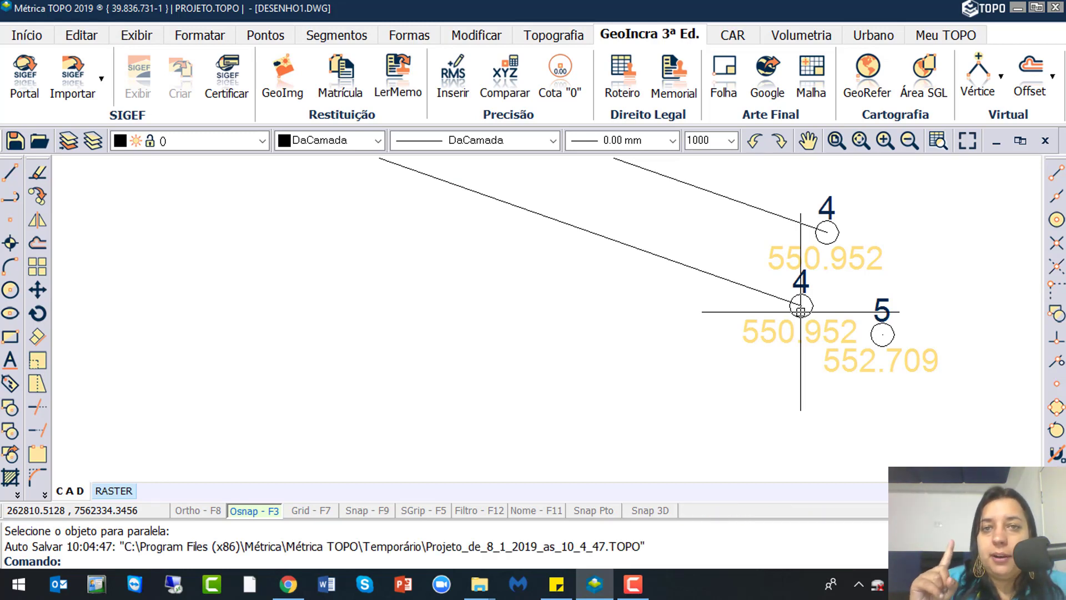
{"action": "scroll", "coordinate": [800, 311], "scroll_direction": "down", "scroll_amount": 5}
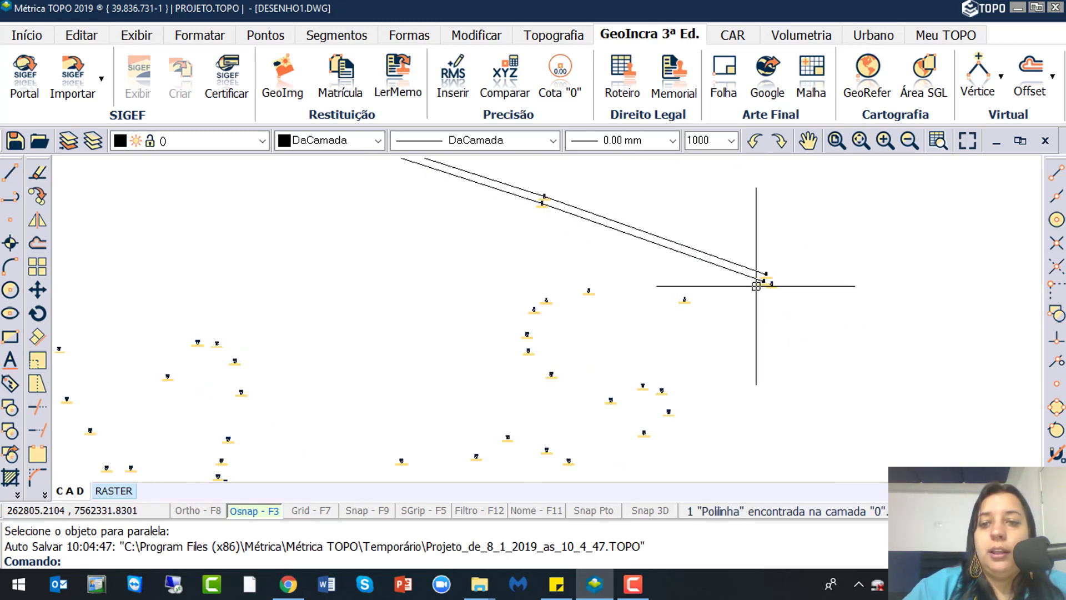
{"action": "scroll", "coordinate": [761, 278], "scroll_direction": "up", "scroll_amount": 2}
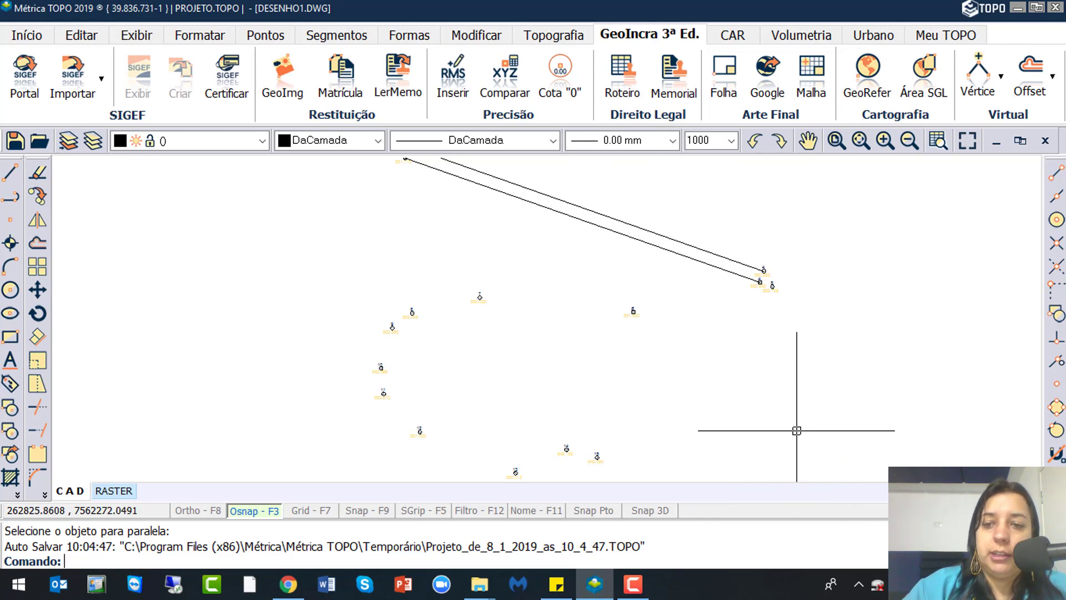
{"action": "left_click", "coordinate": [775, 290]}
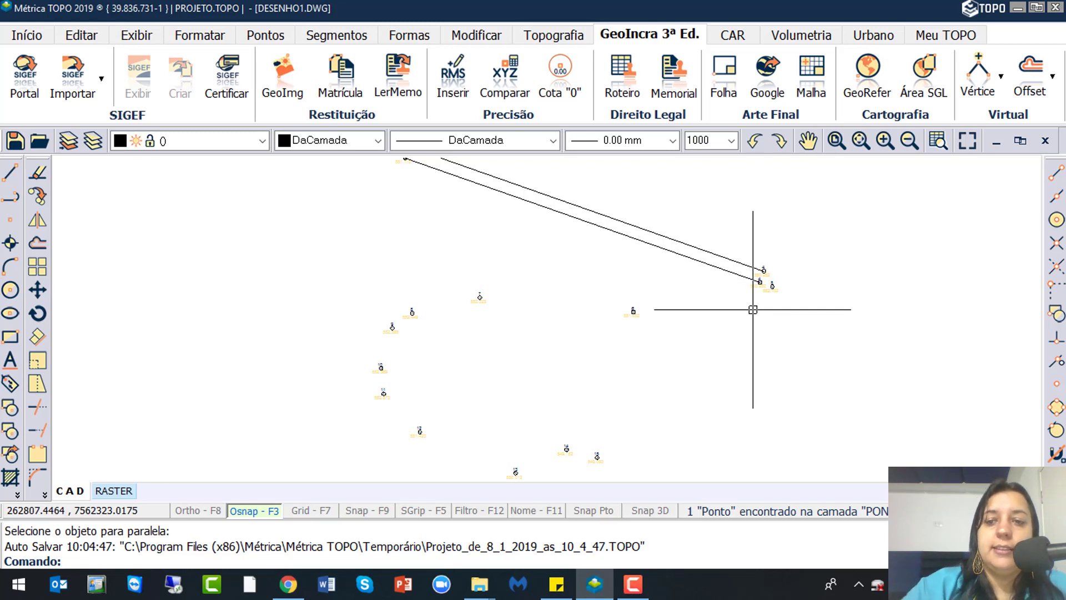
{"action": "left_click", "coordinate": [772, 289]}
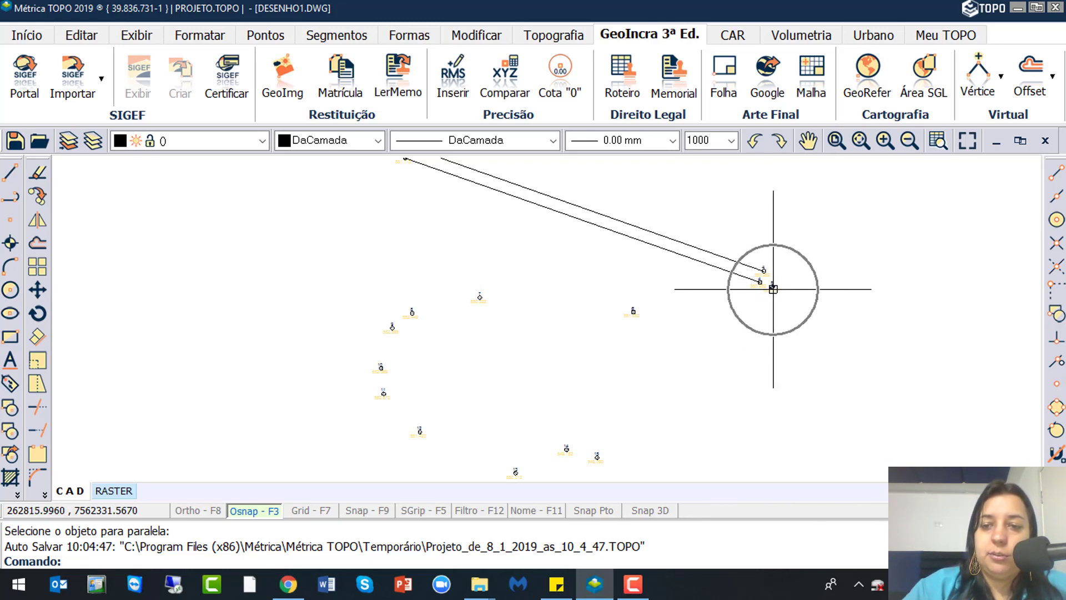
Draw a polyline from the cloned point 4 on the southwestern parallel to point 5
{"action": "scroll", "coordinate": [773, 288], "scroll_direction": "up", "scroll_amount": 3}
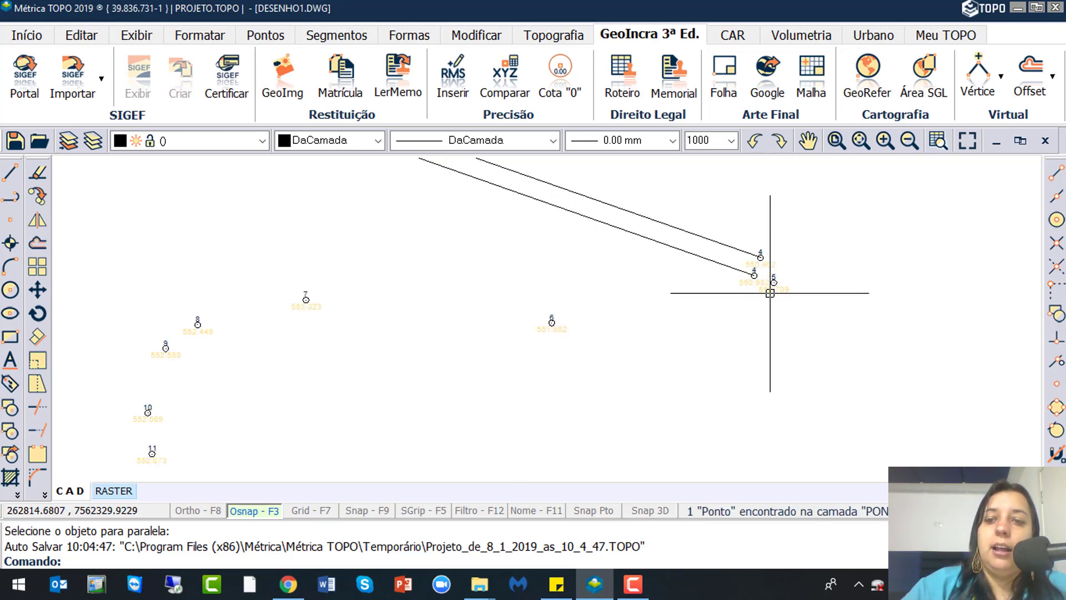
{"action": "left_click", "coordinate": [10, 195]}
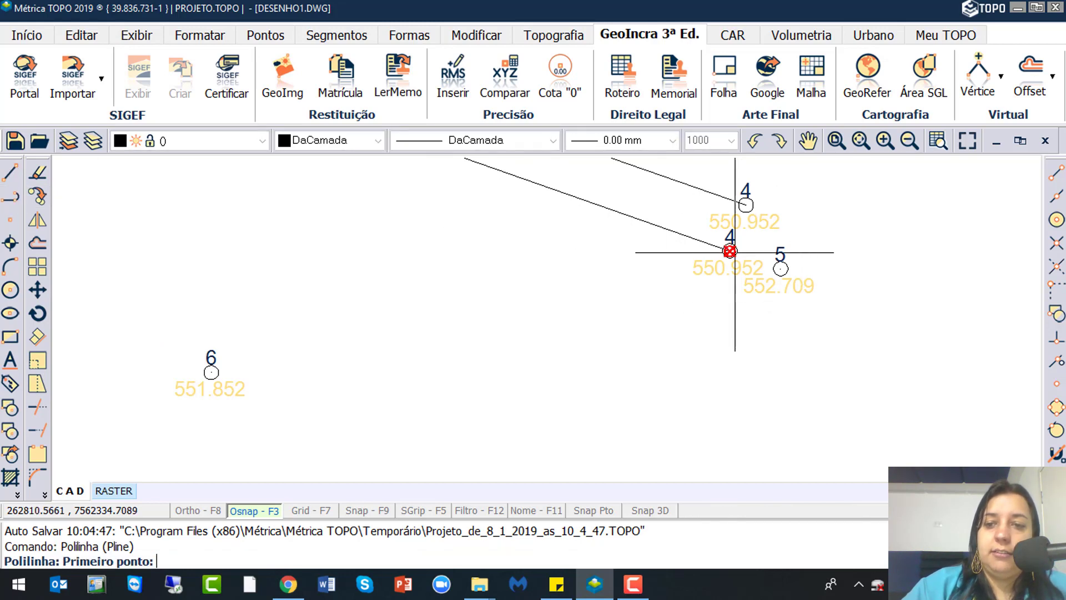
{"action": "left_click", "coordinate": [730, 252]}
{"action": "left_click", "coordinate": [781, 269]}
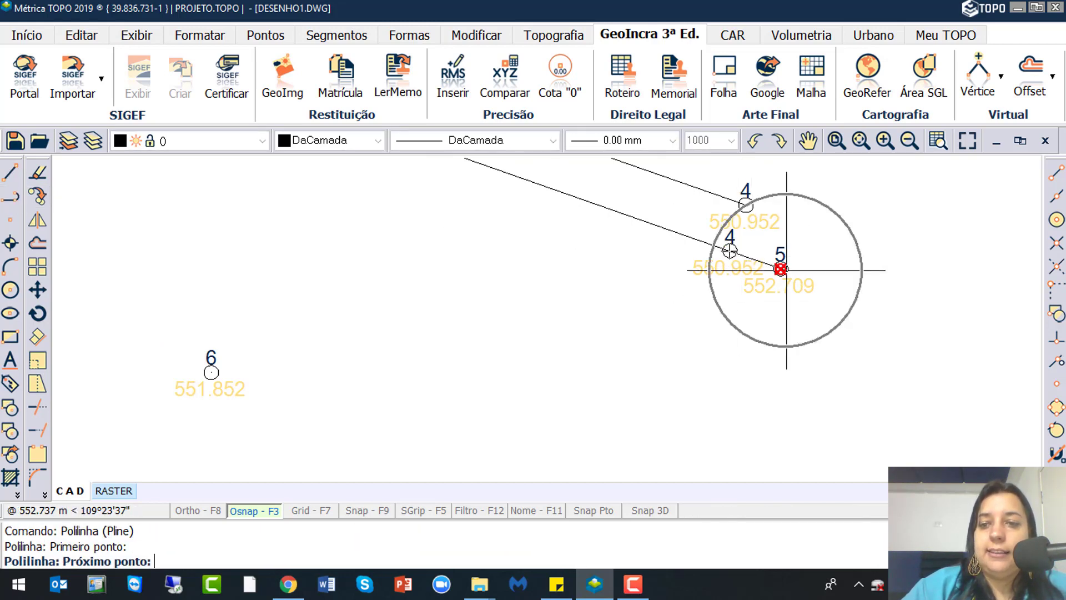
{"action": "scroll", "coordinate": [786, 270], "scroll_direction": "down", "scroll_amount": 4}
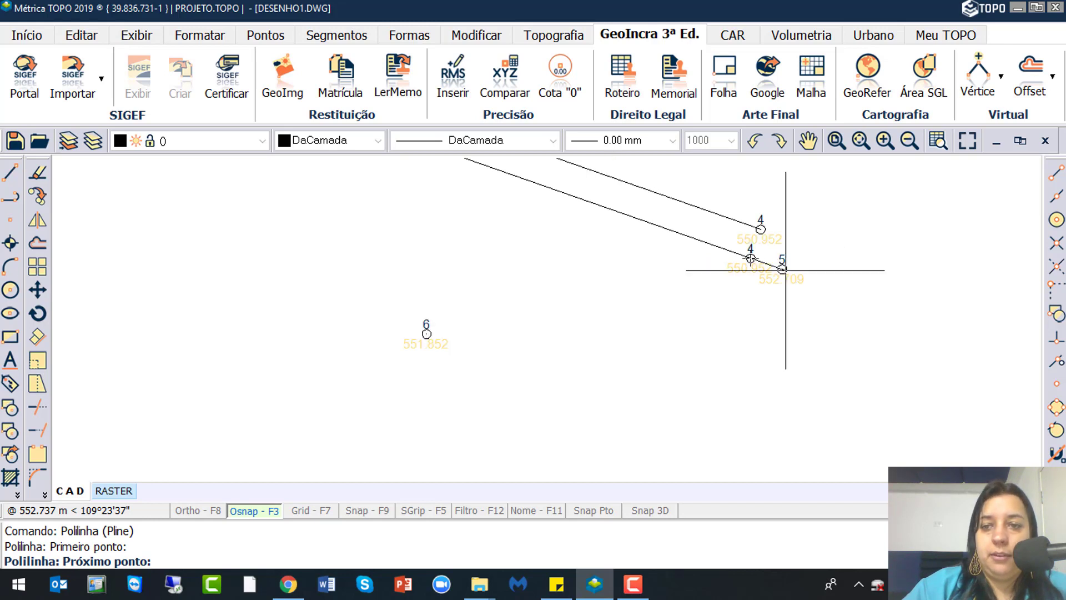
{"action": "left_click", "coordinate": [780, 266]}
{"action": "scroll", "coordinate": [779, 266], "scroll_direction": "up", "scroll_amount": 5}
{"action": "left_click", "coordinate": [765, 272]}
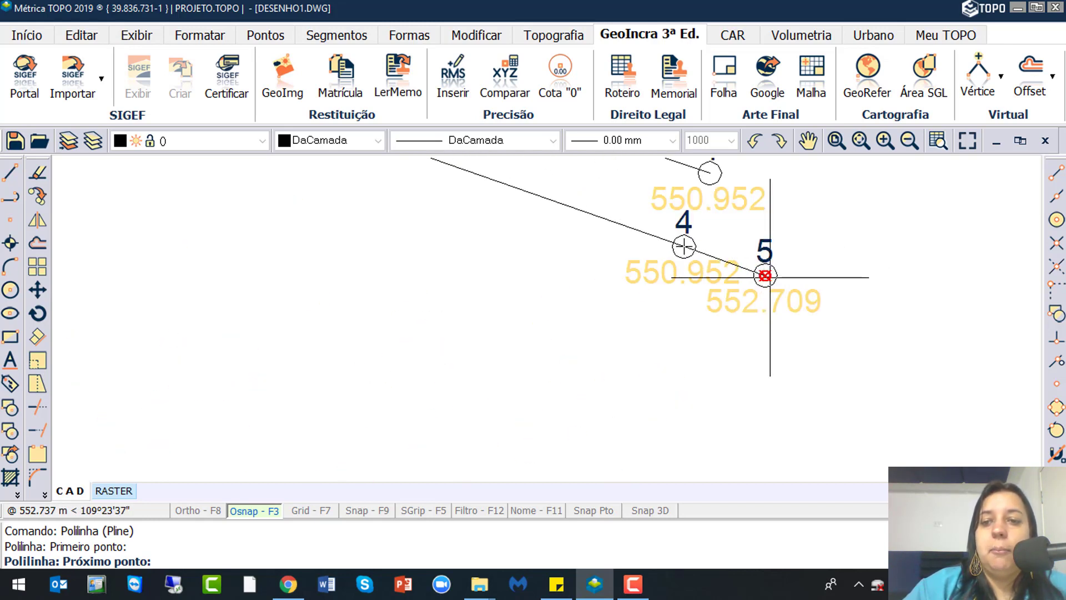
{"action": "key", "text": "Escape"}
{"action": "scroll", "coordinate": [695, 250], "scroll_direction": "down", "scroll_amount": 5}
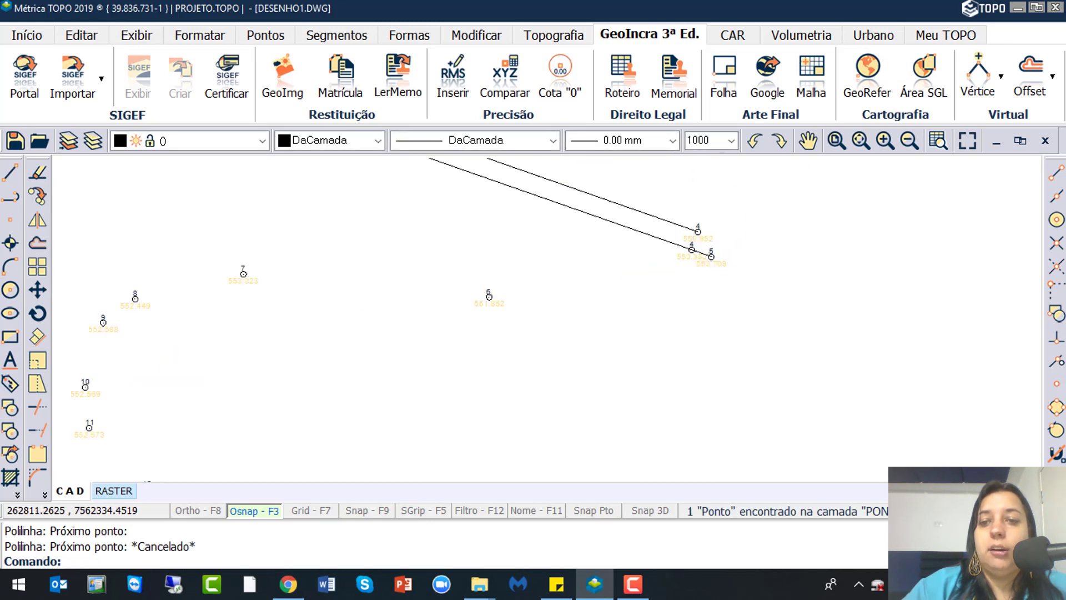
Draw another polyline from point 5 through points 6 and 7 to point 8
{"action": "key", "text": "Return"}
{"action": "left_click", "coordinate": [710, 259]}
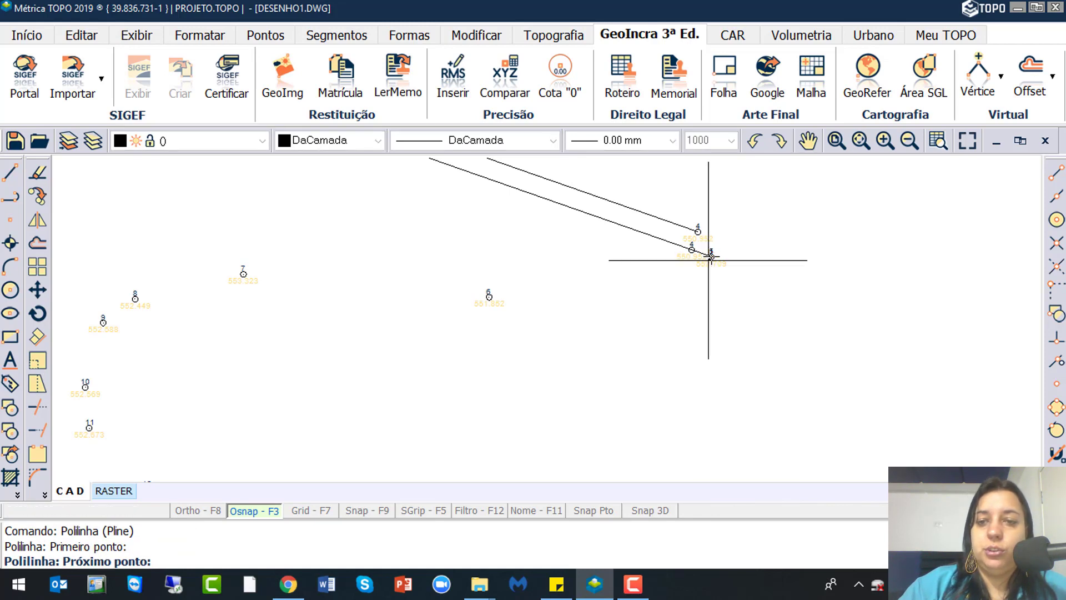
{"action": "left_click", "coordinate": [488, 296]}
{"action": "left_click", "coordinate": [241, 276]}
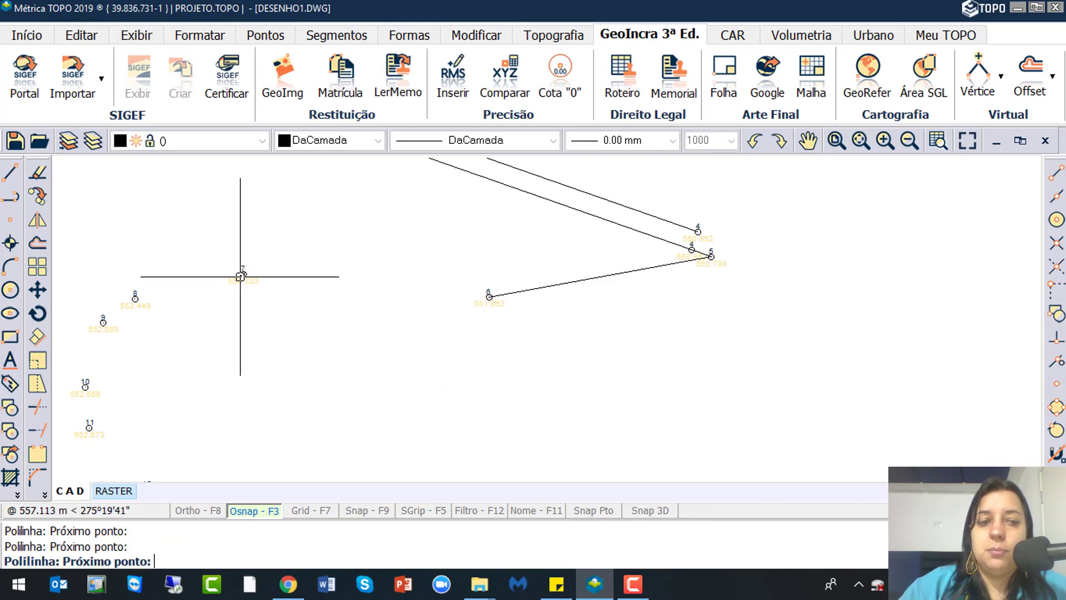
{"action": "left_click", "coordinate": [135, 298]}
{"action": "key", "text": "Escape"}
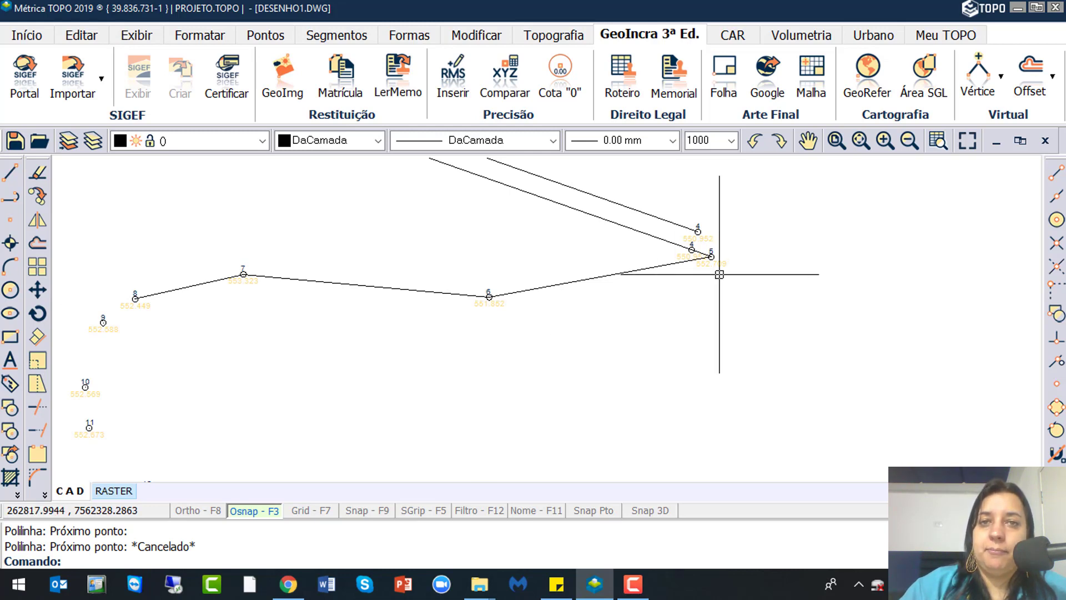
Generate the virtual offset report and review its PA1 positioning method and the table of origin marks, parallel distances and sigmas
{"action": "scroll", "coordinate": [719, 274], "scroll_direction": "down", "scroll_amount": 3}
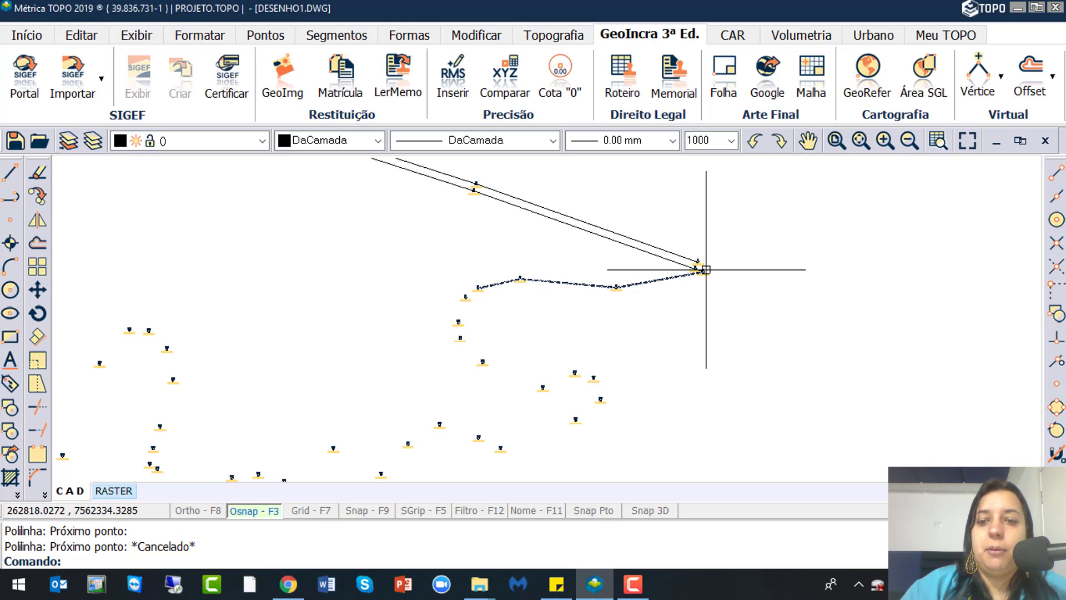
{"action": "scroll", "coordinate": [708, 270], "scroll_direction": "down", "scroll_amount": 2}
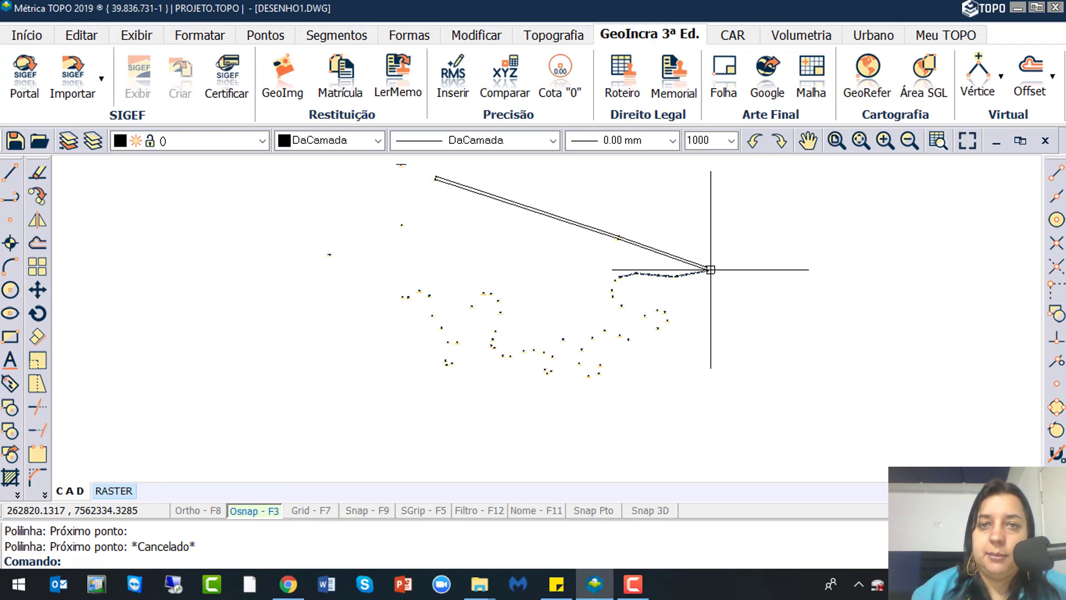
{"action": "left_click", "coordinate": [1053, 76]}
{"action": "left_click", "coordinate": [1015, 132]}
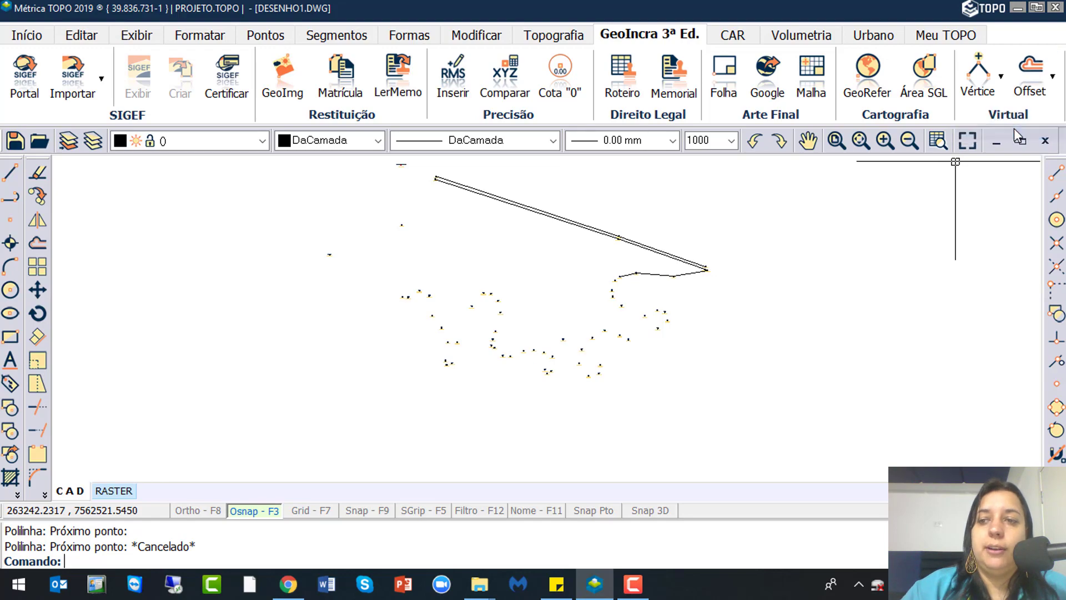
{"action": "scroll", "coordinate": [809, 345], "scroll_direction": "down", "scroll_amount": 3}
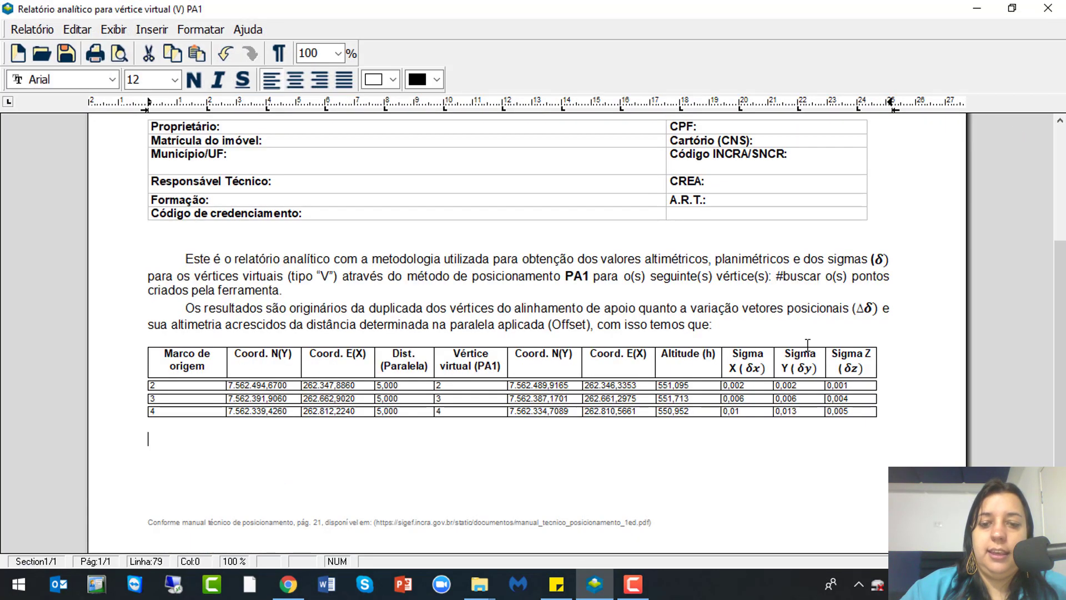
{"action": "scroll", "coordinate": [248, 238], "scroll_direction": "up", "scroll_amount": 1}
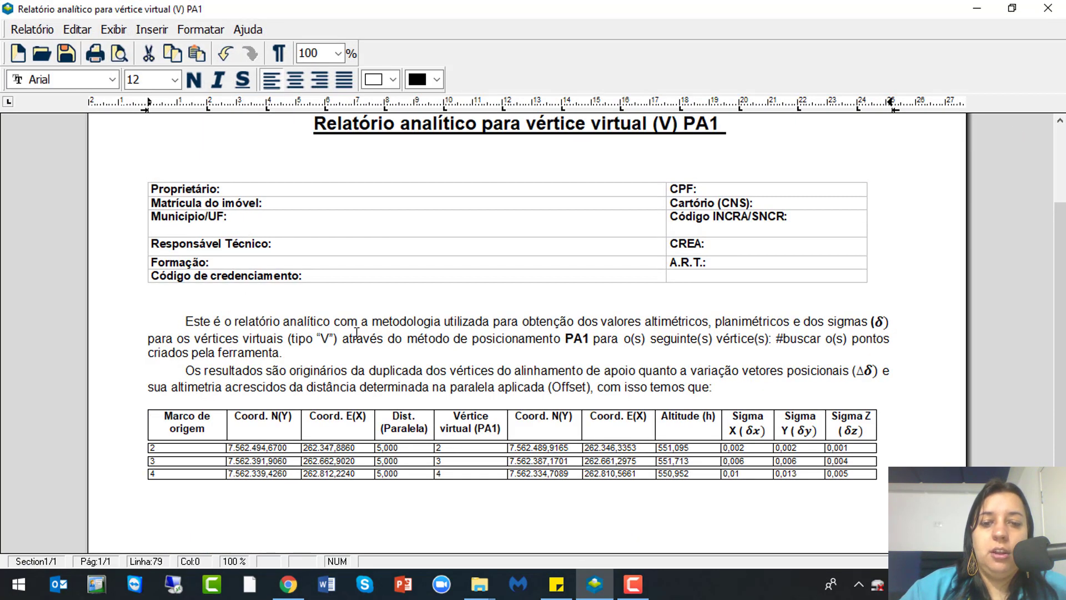
{"action": "left_click_drag", "start_coordinate": [562, 338], "coordinate": [595, 339]}
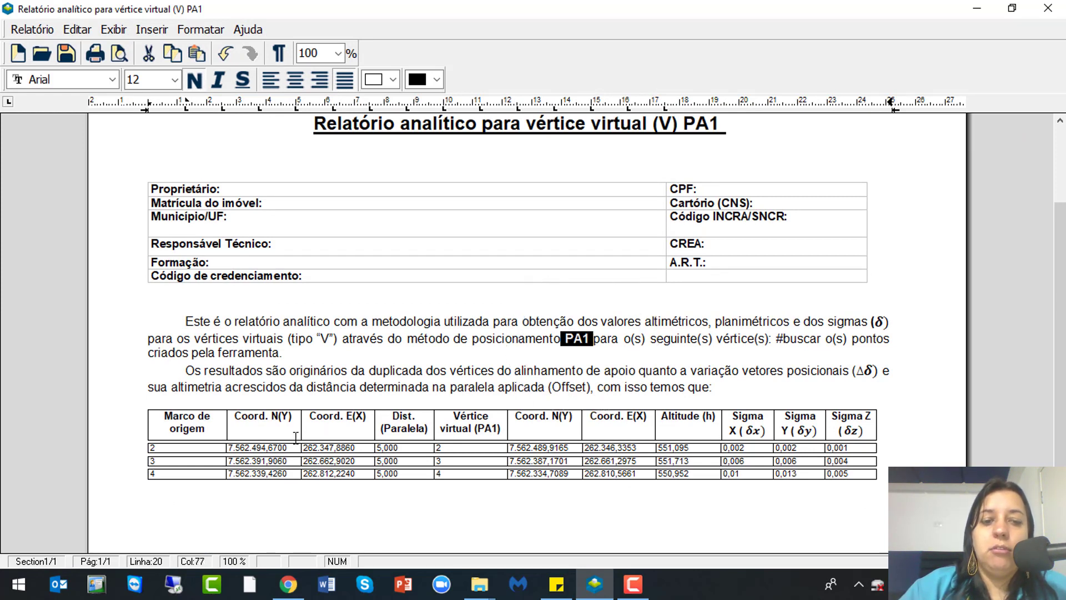
{"action": "key", "text": "ctrl"}
{"action": "key", "text": "ctrl"}
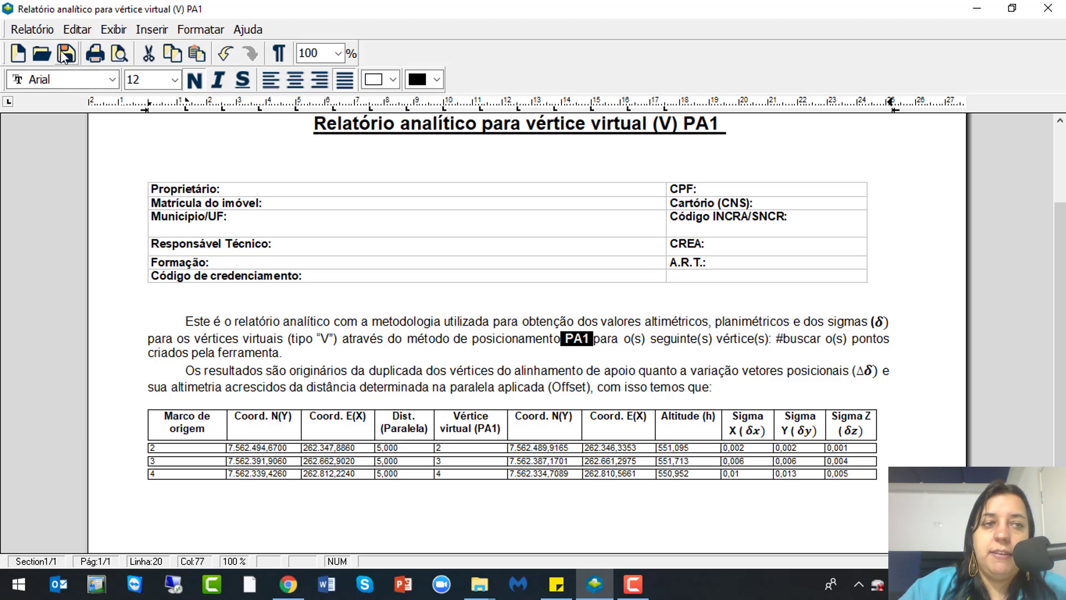
Save the PA1 virtual vertex report to Área de Trabalho as a Word document named "Relatório PA1" and close the report
{"action": "left_click", "coordinate": [35, 30]}
{"action": "left_click", "coordinate": [82, 121]}
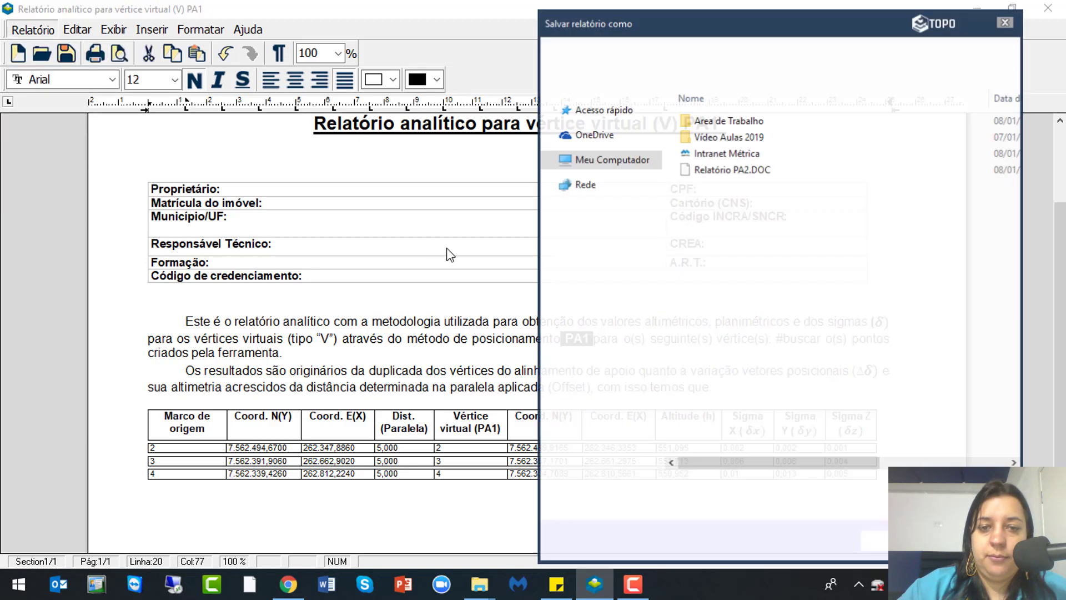
{"action": "left_click", "coordinate": [758, 512]}
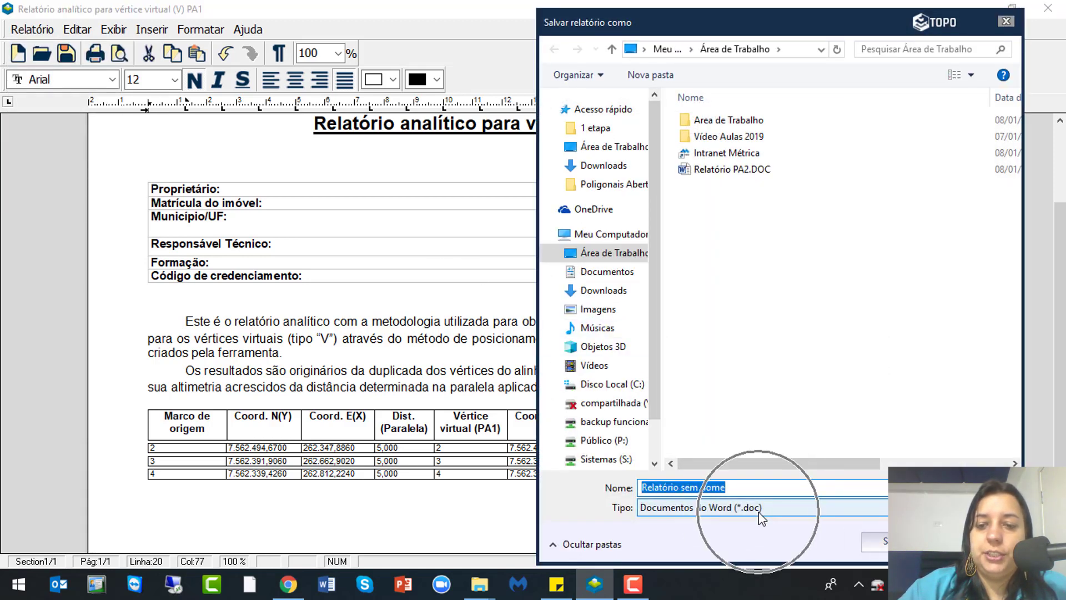
{"action": "left_click_drag", "start_coordinate": [730, 488], "coordinate": [683, 487]}
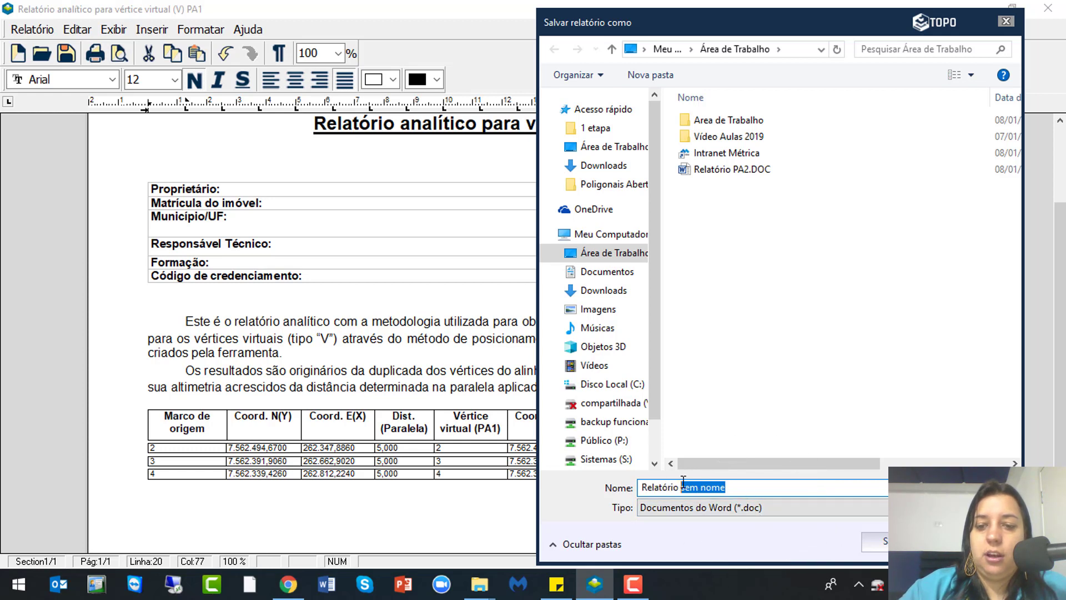
{"action": "type", "text": "PA"}
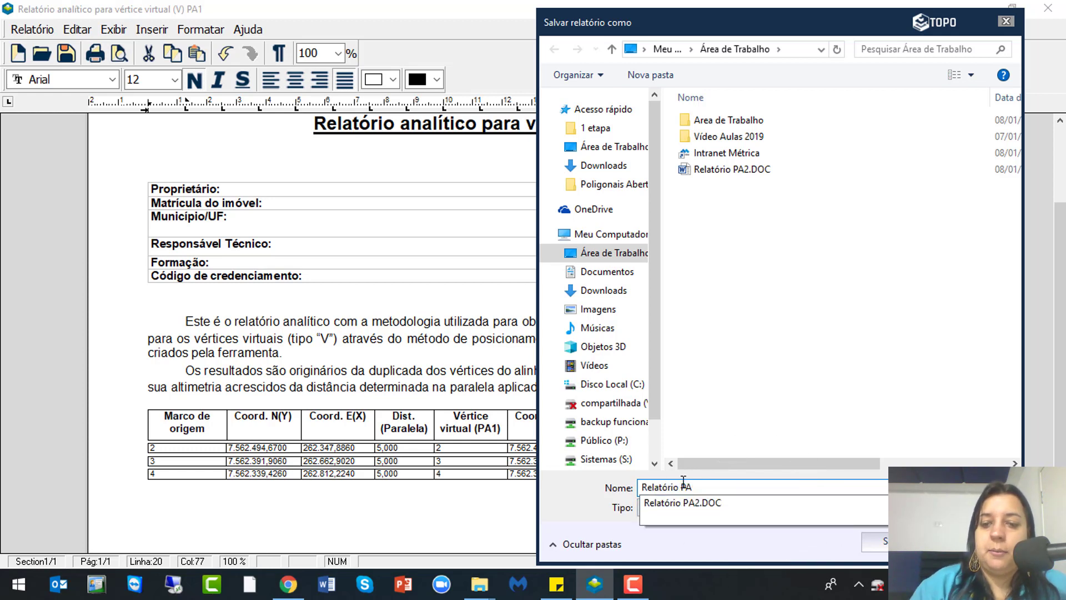
{"action": "type", "text": "1"}
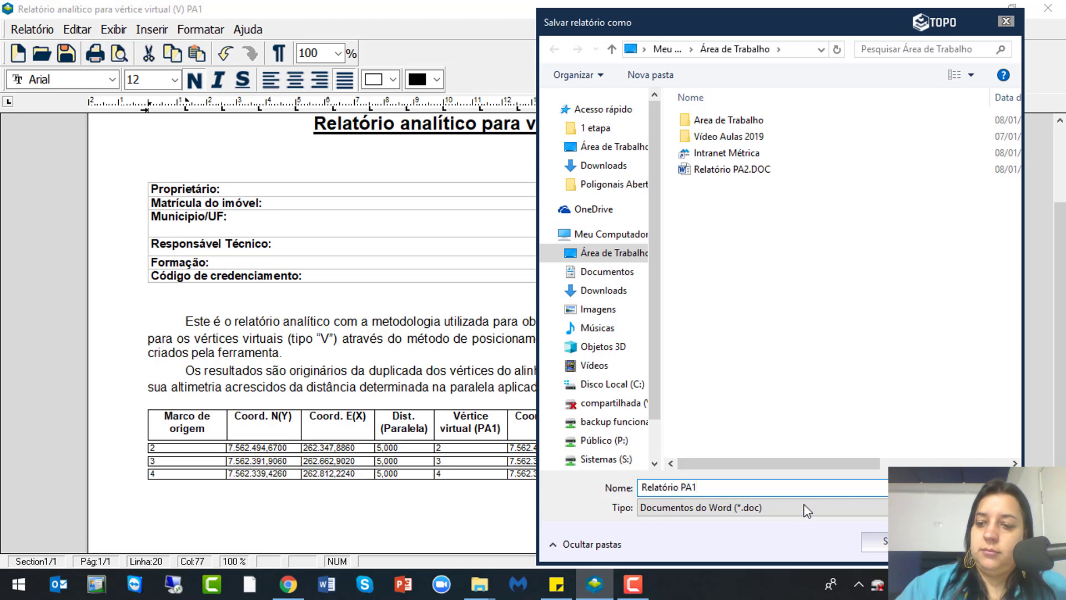
{"action": "key", "text": "Return"}
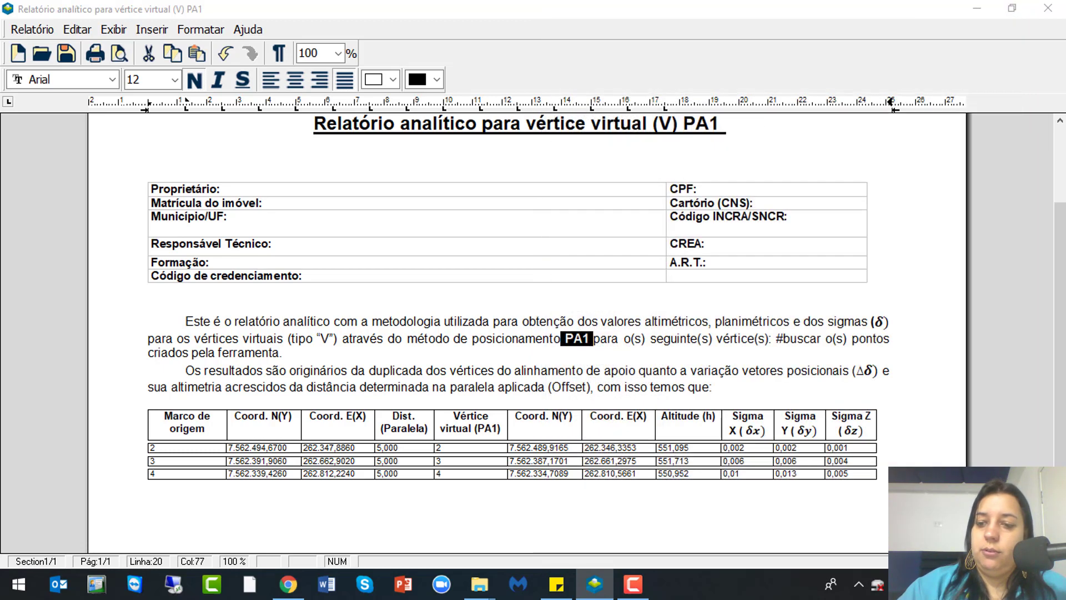
{"action": "left_click", "coordinate": [1048, 8]}
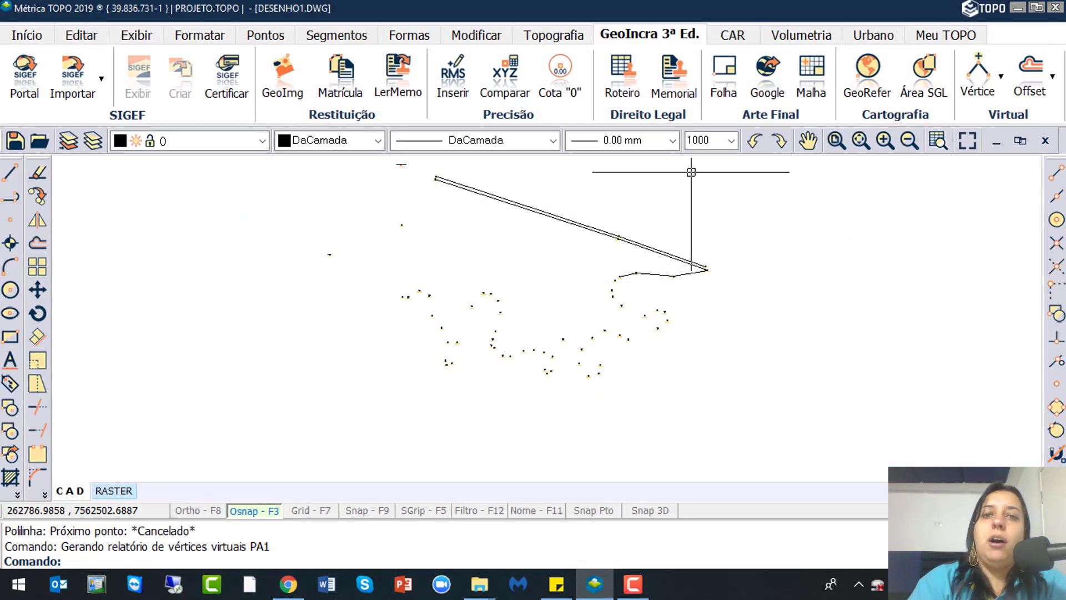